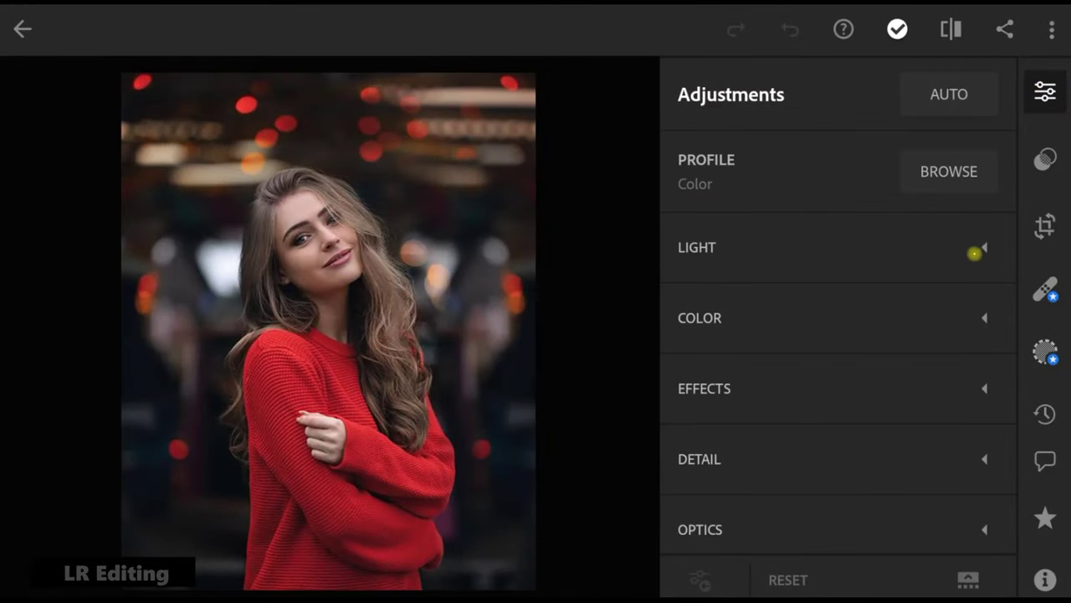
Expand the Light sliders for the red-sweater portrait, all still at 0.
{"action": "left_click", "coordinate": [981, 250]}
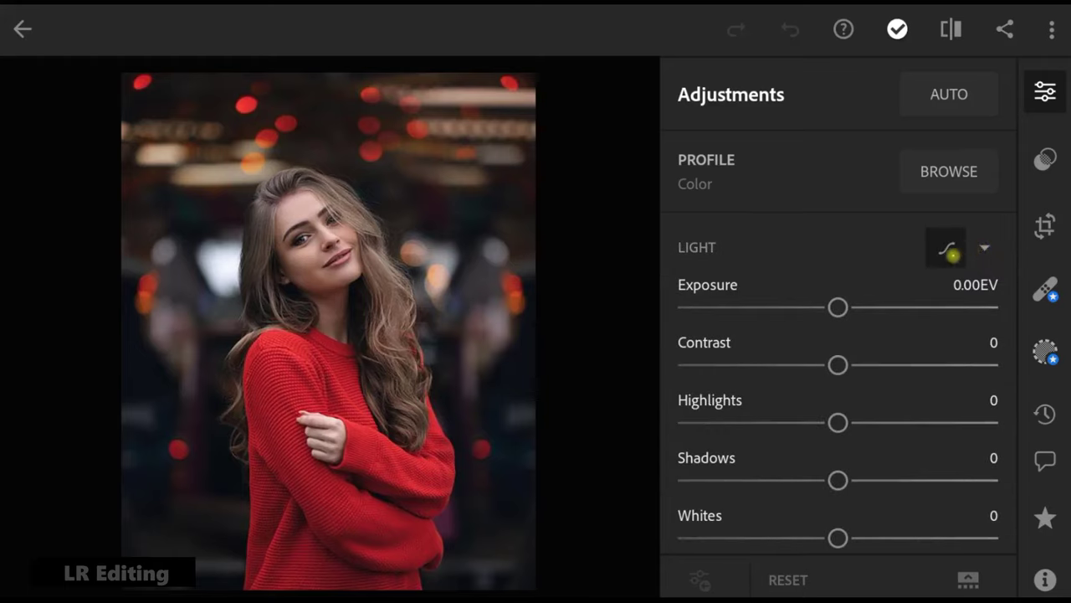
Set Exposure 0.50EV, Contrast 10, Highlights 28, Shadows -31, Whites -14 and Blacks -43.
{"action": "left_click", "coordinate": [837, 307]}
{"action": "left_click_drag", "start_coordinate": [849, 306], "coordinate": [854, 307]}
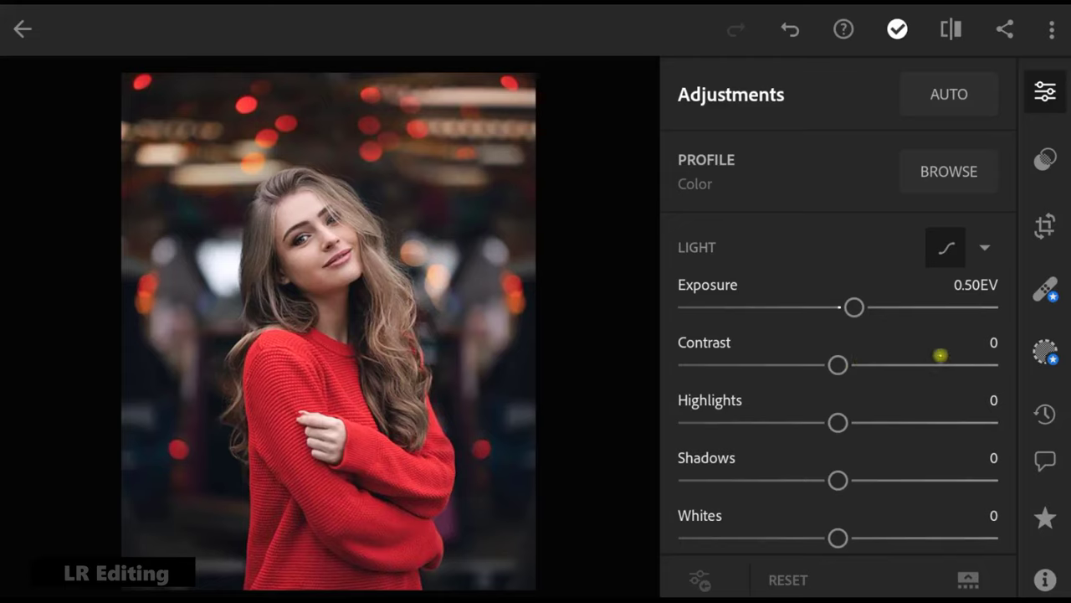
{"action": "left_click_drag", "start_coordinate": [941, 355], "coordinate": [942, 354]}
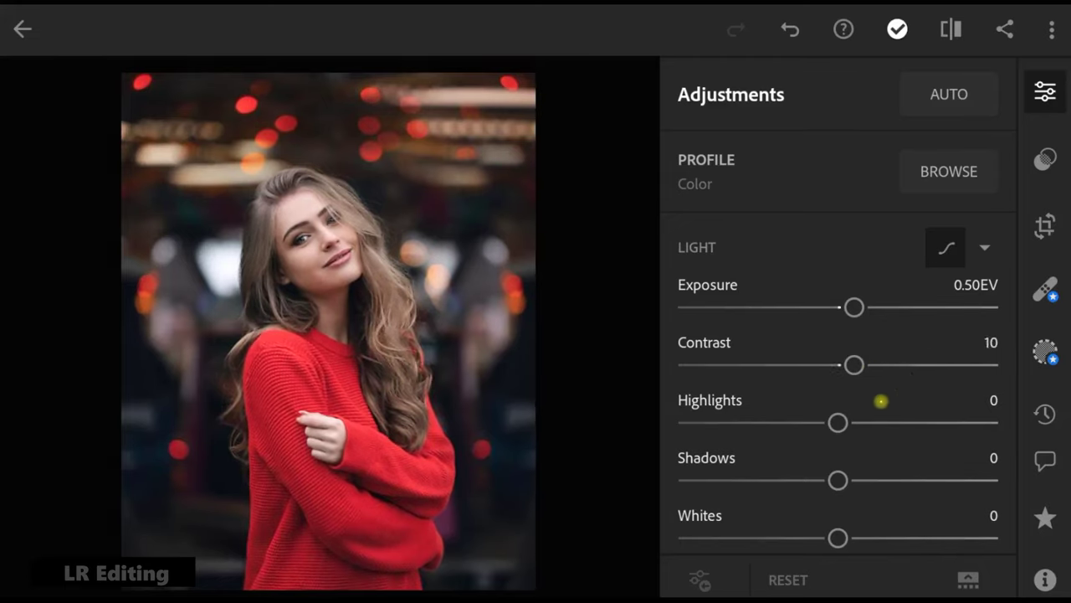
{"action": "left_click_drag", "start_coordinate": [838, 422], "coordinate": [885, 422]}
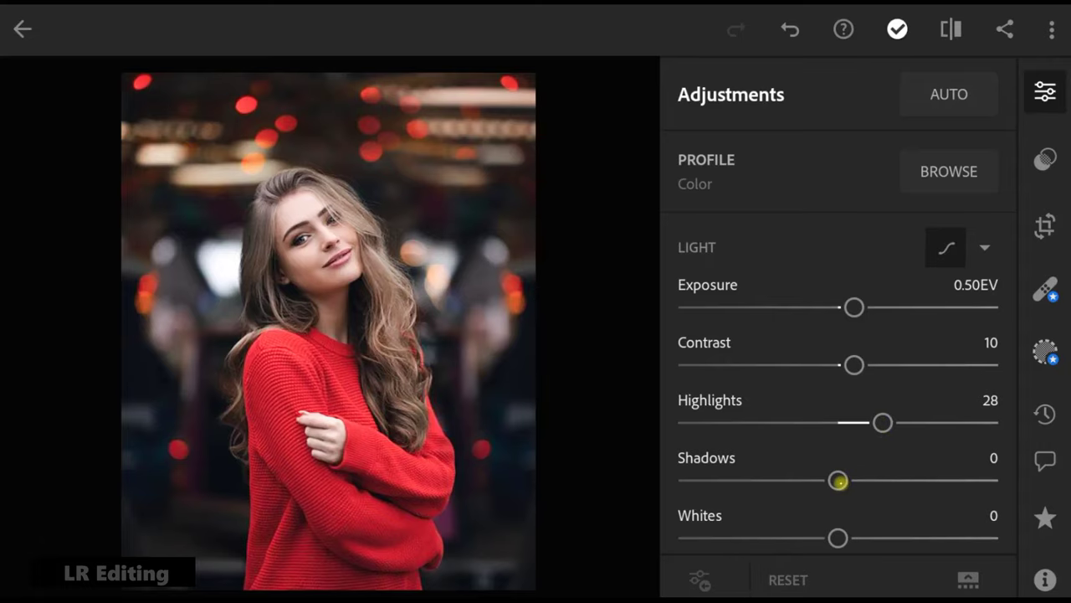
{"action": "left_click_drag", "start_coordinate": [837, 479], "coordinate": [787, 481]}
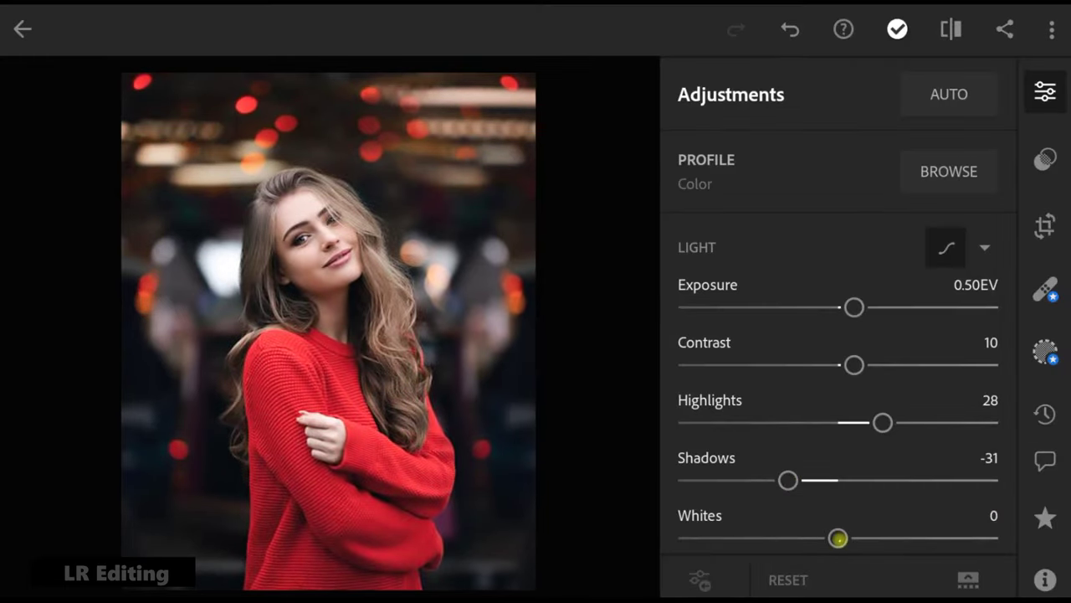
{"action": "left_click_drag", "start_coordinate": [838, 538], "coordinate": [815, 538]}
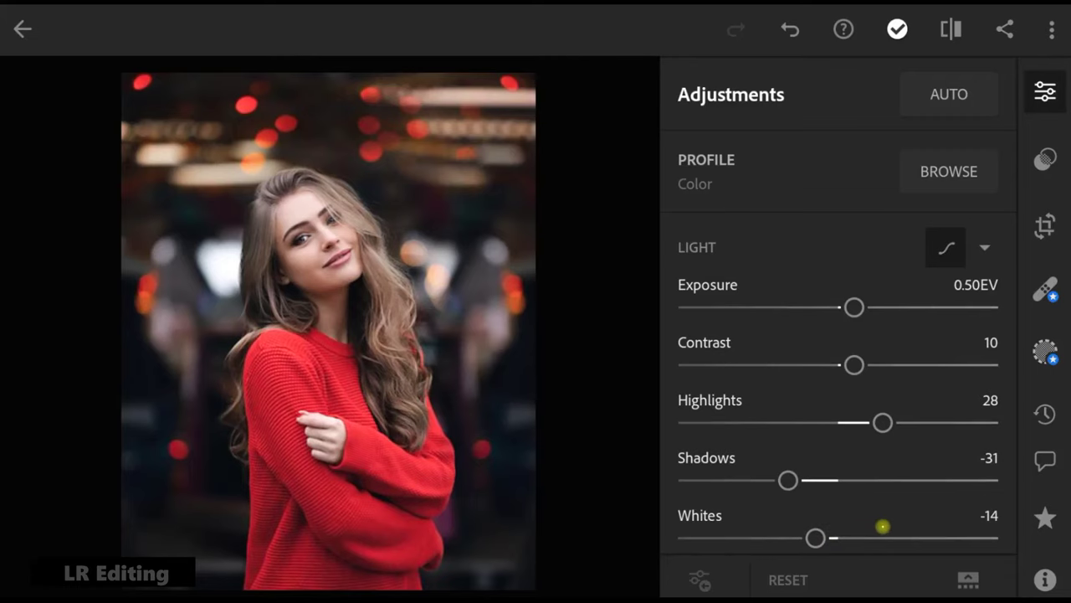
{"action": "left_click_drag", "start_coordinate": [883, 526], "coordinate": [890, 424]}
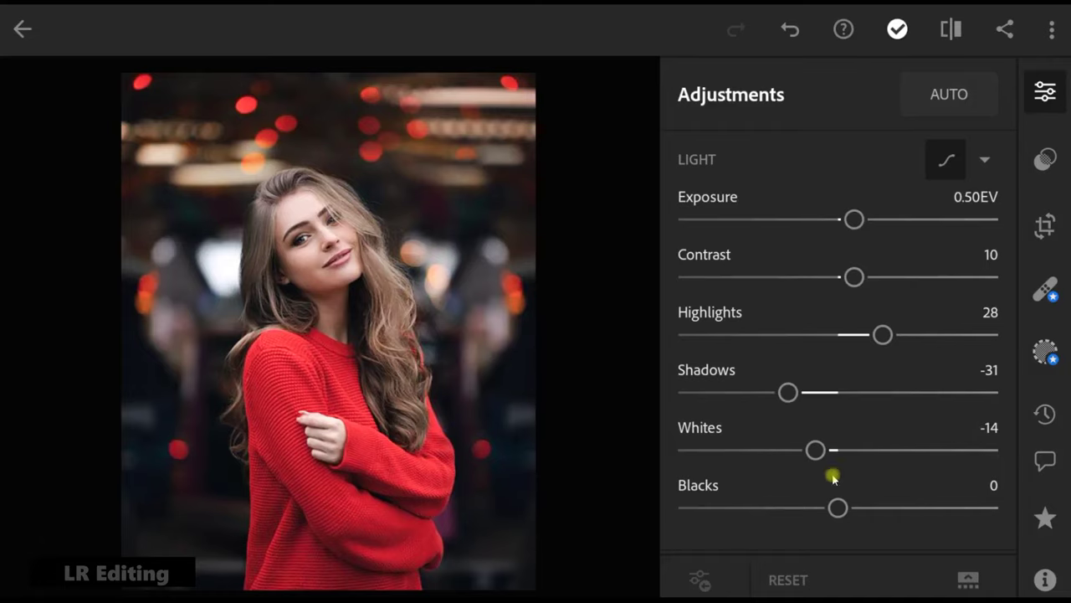
{"action": "left_click_drag", "start_coordinate": [841, 511], "coordinate": [769, 518]}
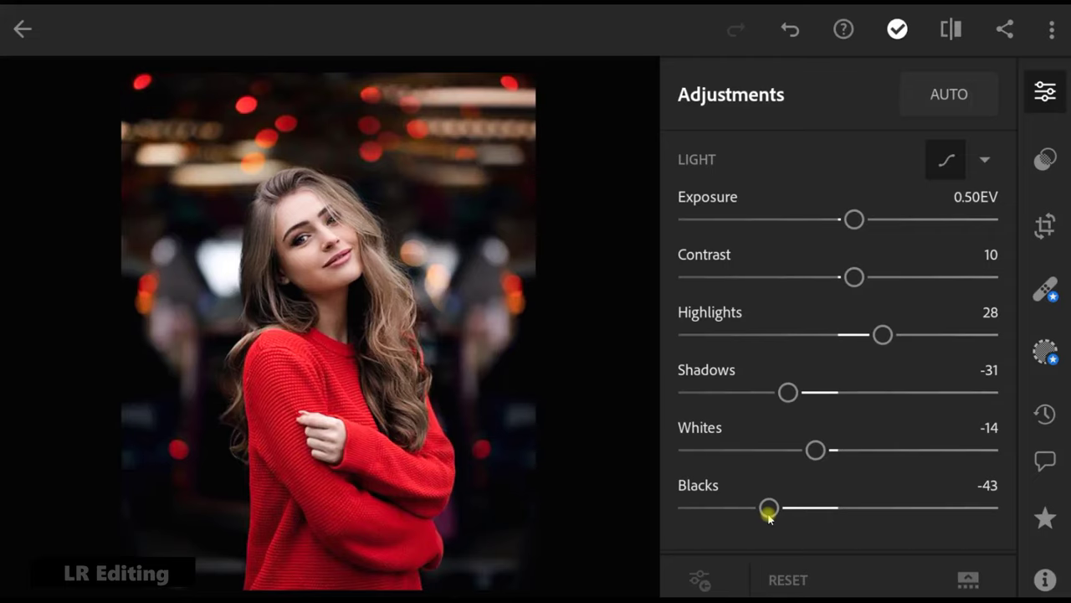
{"action": "scroll", "coordinate": [823, 515], "scroll_direction": "down", "scroll_amount": 2}
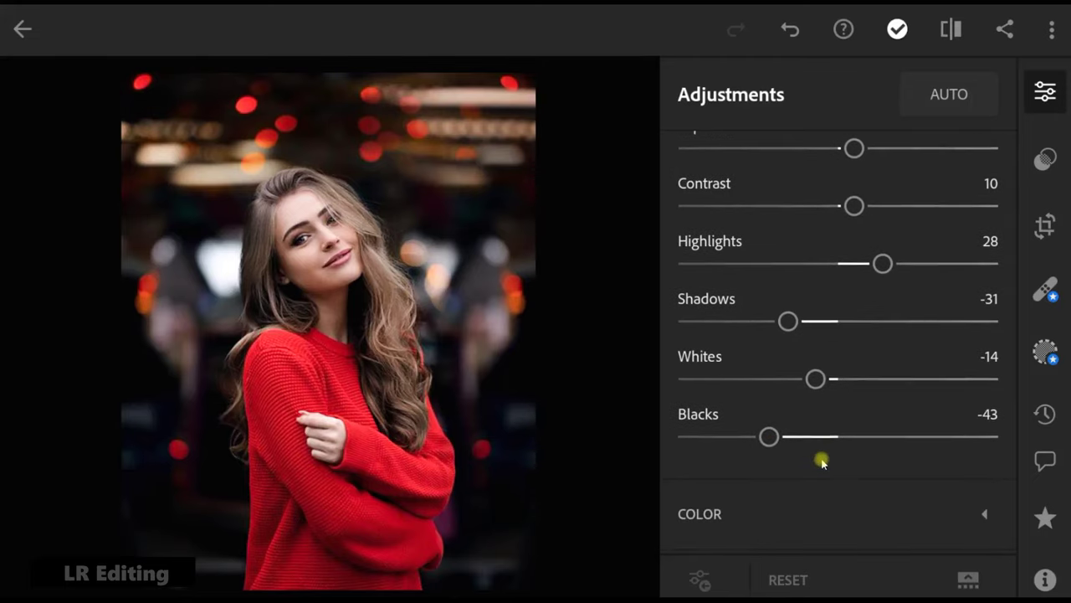
{"action": "scroll", "coordinate": [823, 496], "scroll_direction": "up", "scroll_amount": 2}
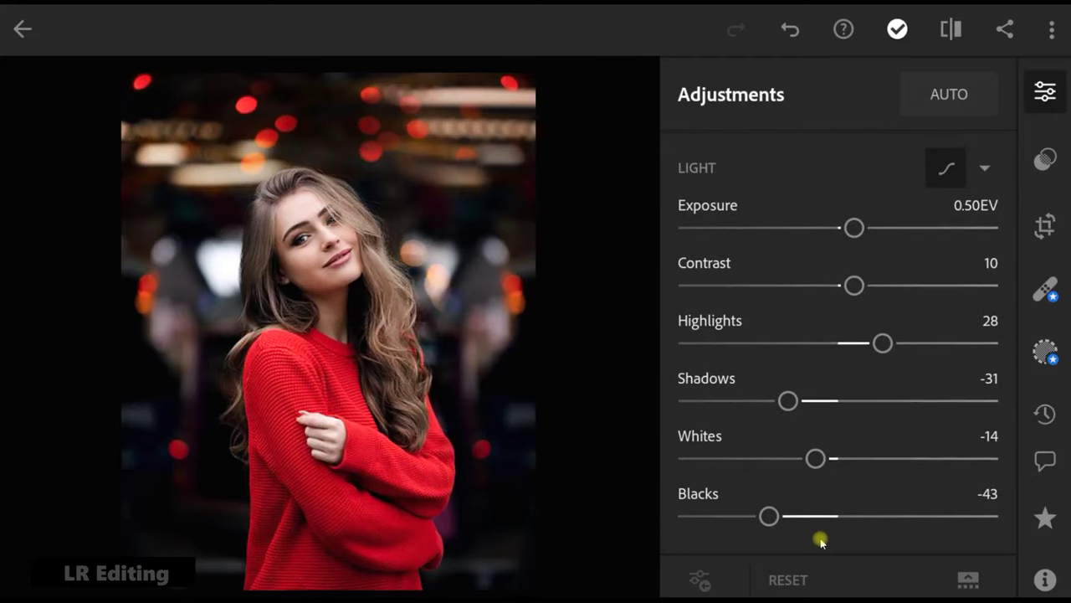
Add two points on the RGB tone curve, nudging the midtones and upper tones up slightly.
{"action": "left_click", "coordinate": [943, 170]}
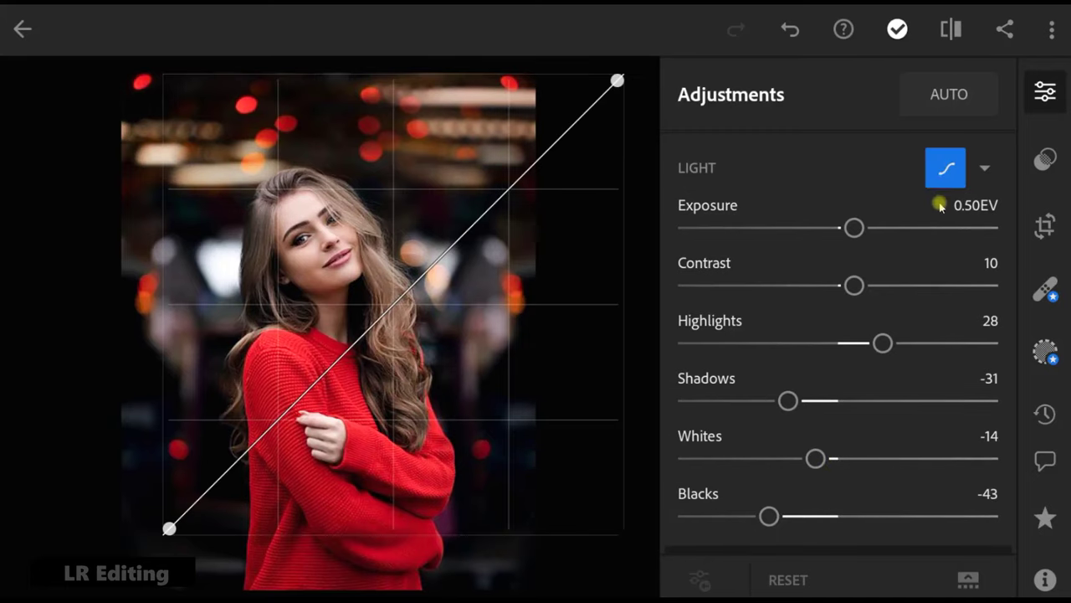
{"action": "scroll", "coordinate": [935, 208], "scroll_direction": "down", "scroll_amount": 4}
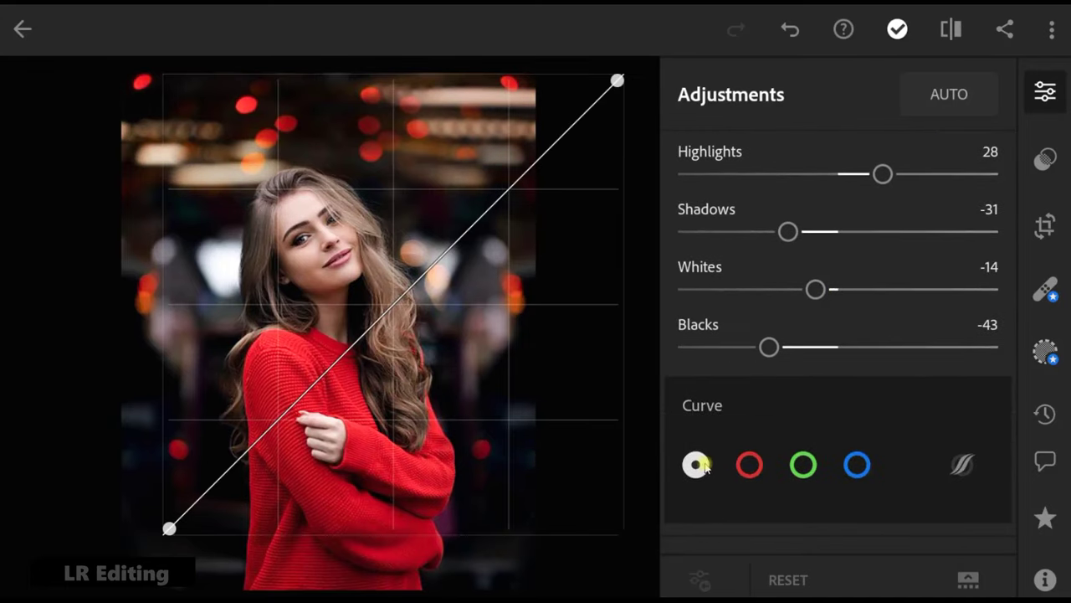
{"action": "left_click", "coordinate": [700, 466]}
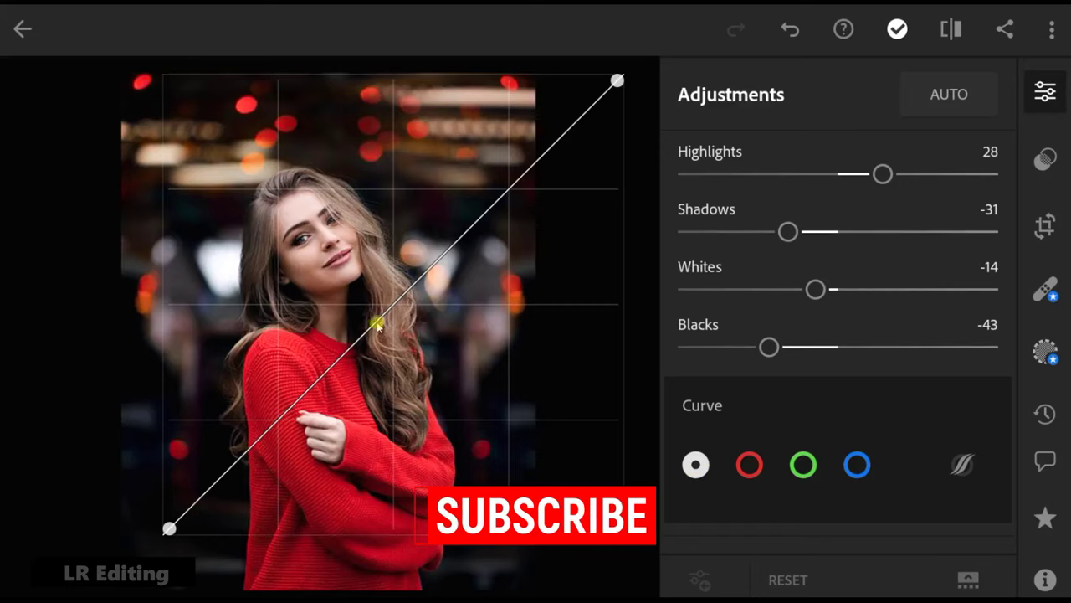
{"action": "left_click_drag", "start_coordinate": [378, 323], "coordinate": [376, 319]}
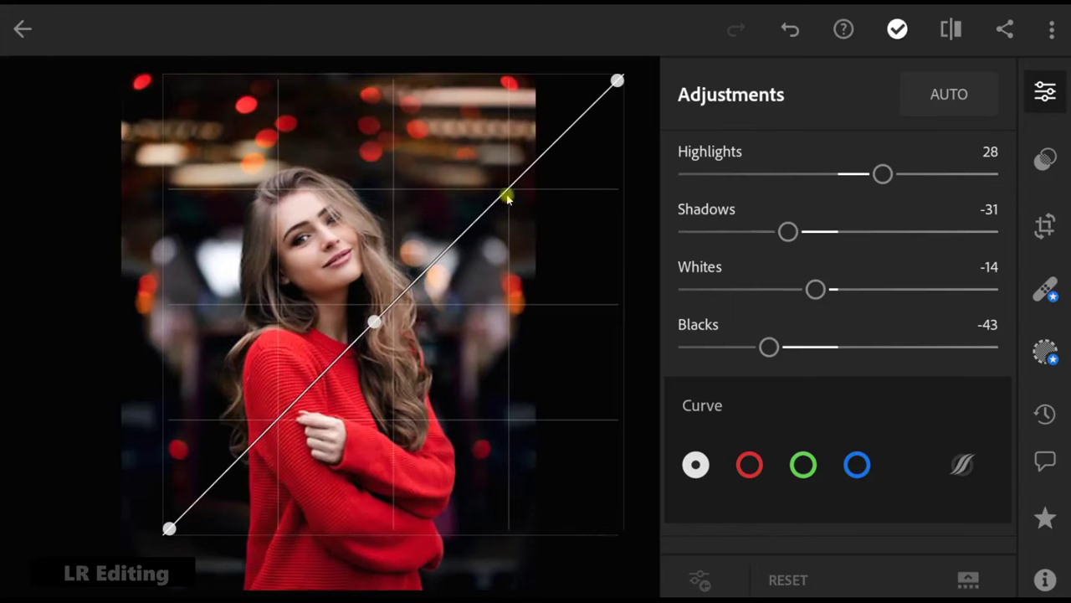
{"action": "left_click_drag", "start_coordinate": [545, 152], "coordinate": [553, 136]}
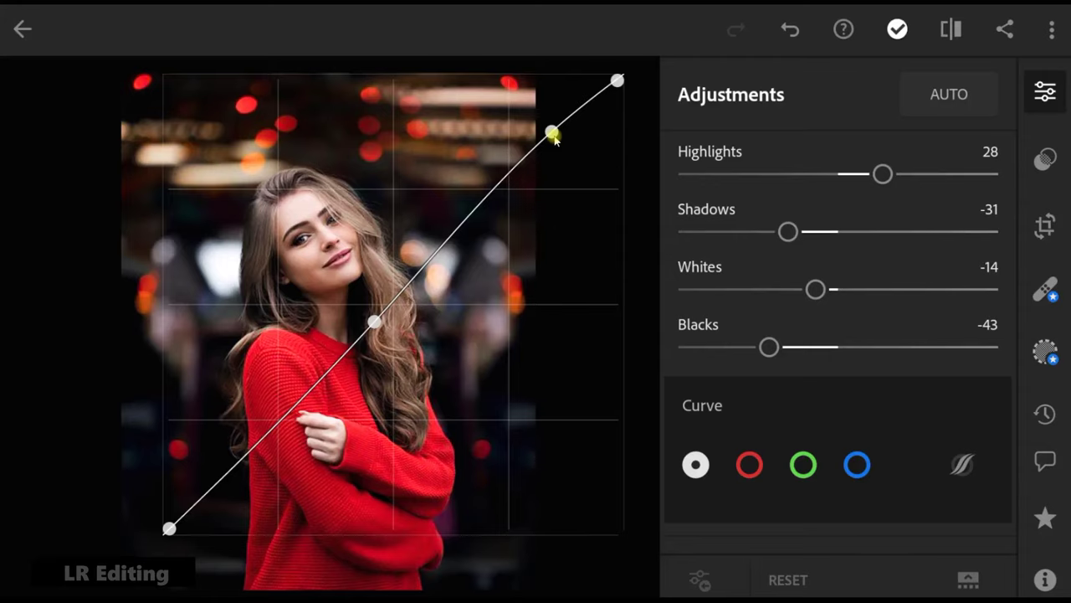
{"action": "left_click_drag", "start_coordinate": [904, 490], "coordinate": [904, 256]}
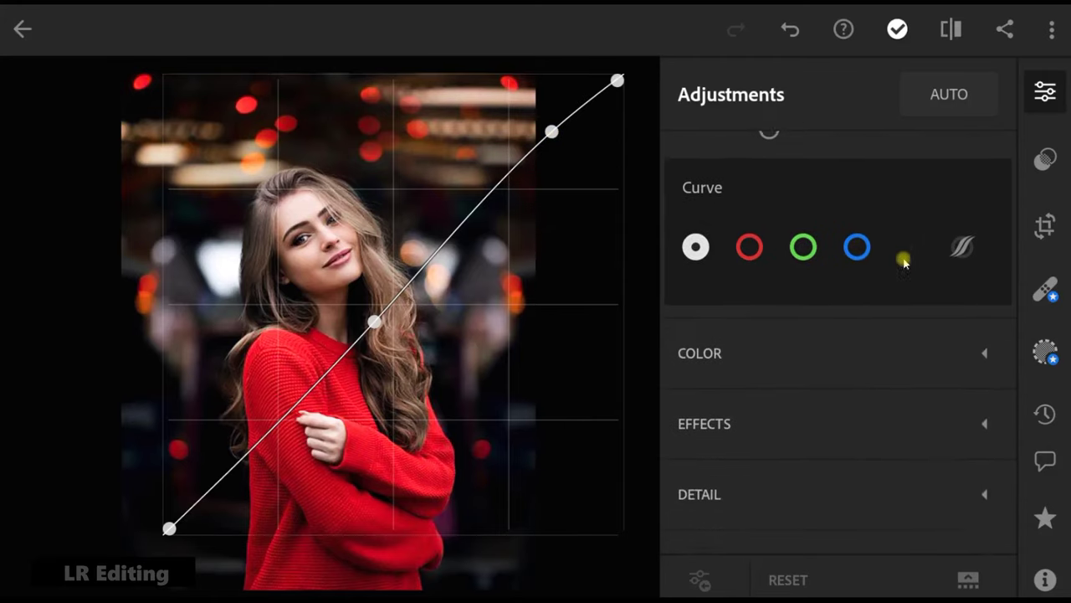
{"action": "left_click", "coordinate": [848, 357]}
Cool Temp to -10, shift Tint to -17 and raise Saturation to 25.
{"action": "left_click_drag", "start_coordinate": [849, 332], "coordinate": [818, 525]}
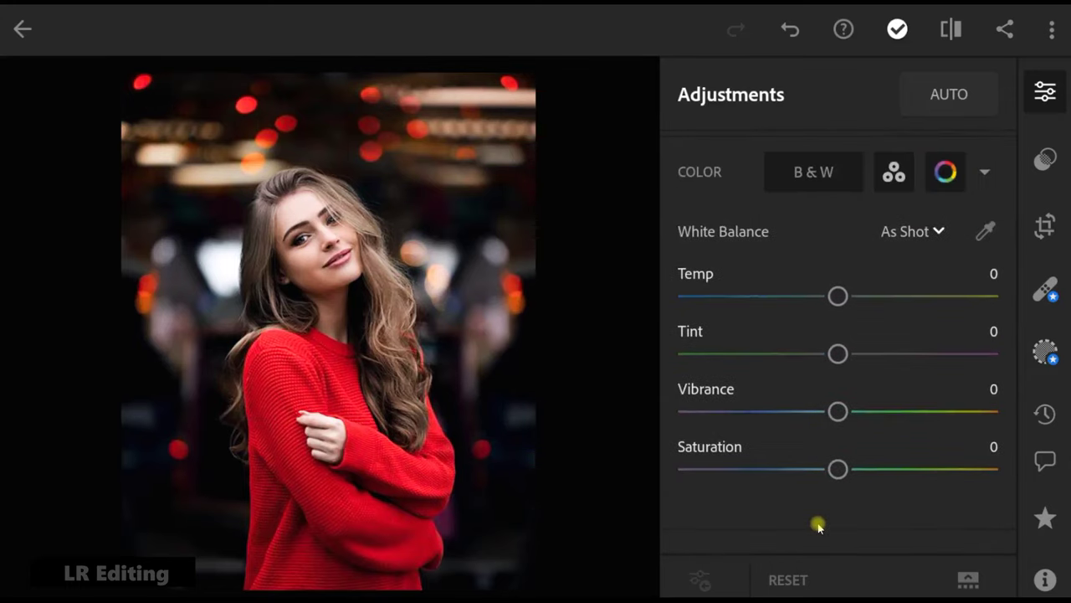
{"action": "left_click_drag", "start_coordinate": [872, 273], "coordinate": [873, 307]}
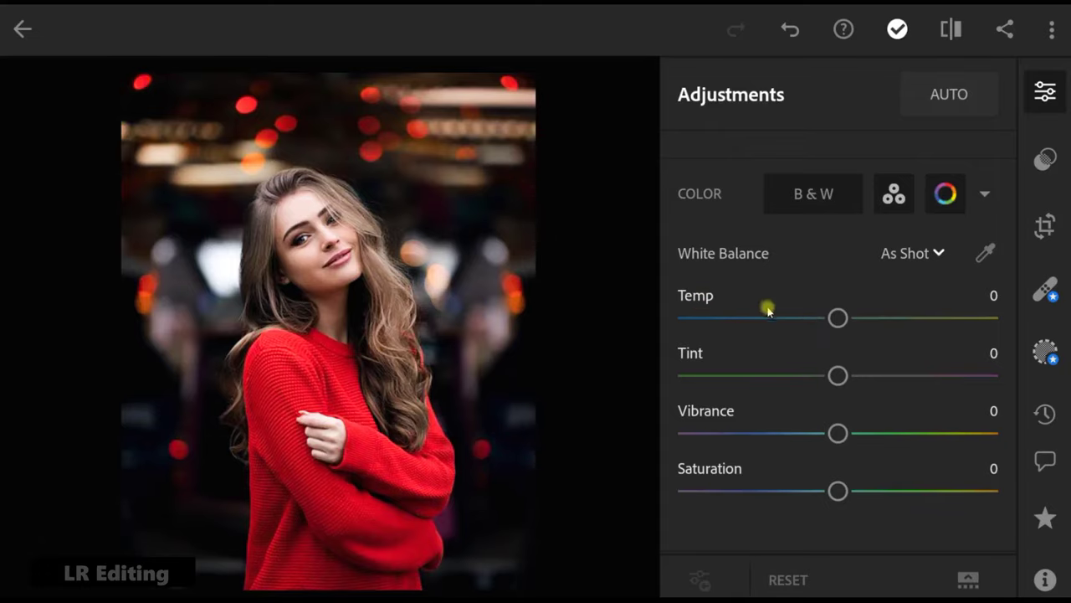
{"action": "left_click_drag", "start_coordinate": [840, 322], "coordinate": [820, 326]}
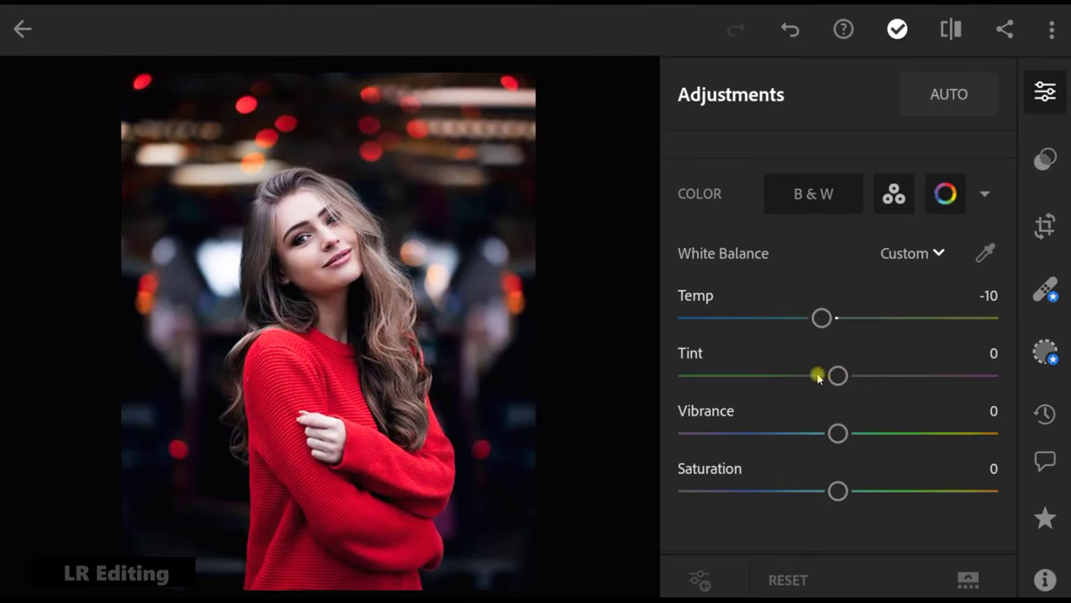
{"action": "left_click_drag", "start_coordinate": [837, 376], "coordinate": [809, 376]}
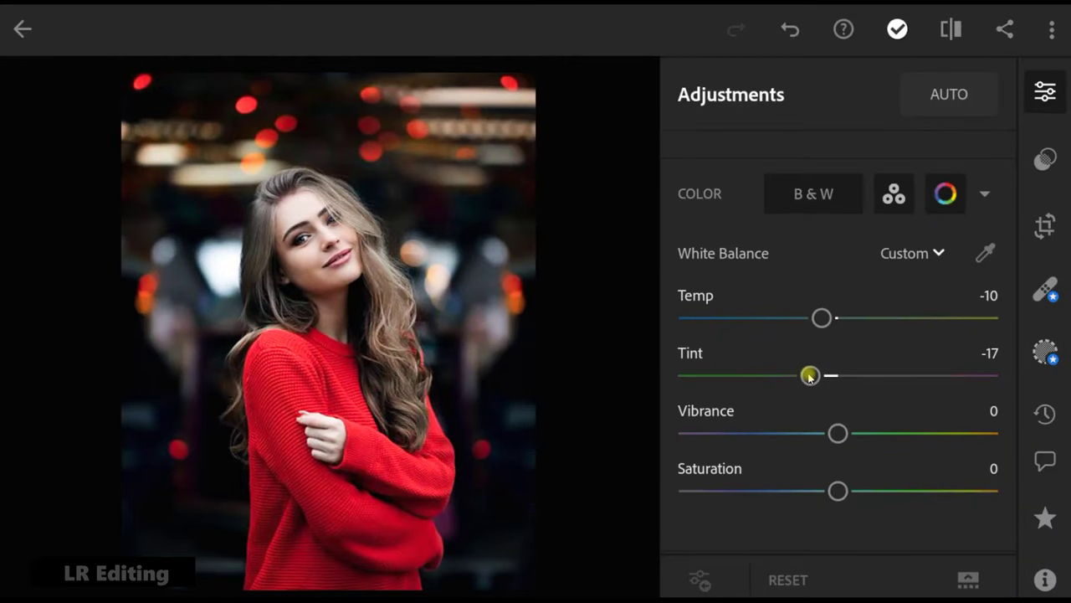
{"action": "left_click", "coordinate": [837, 491]}
{"action": "left_click_drag", "start_coordinate": [843, 494], "coordinate": [877, 494]}
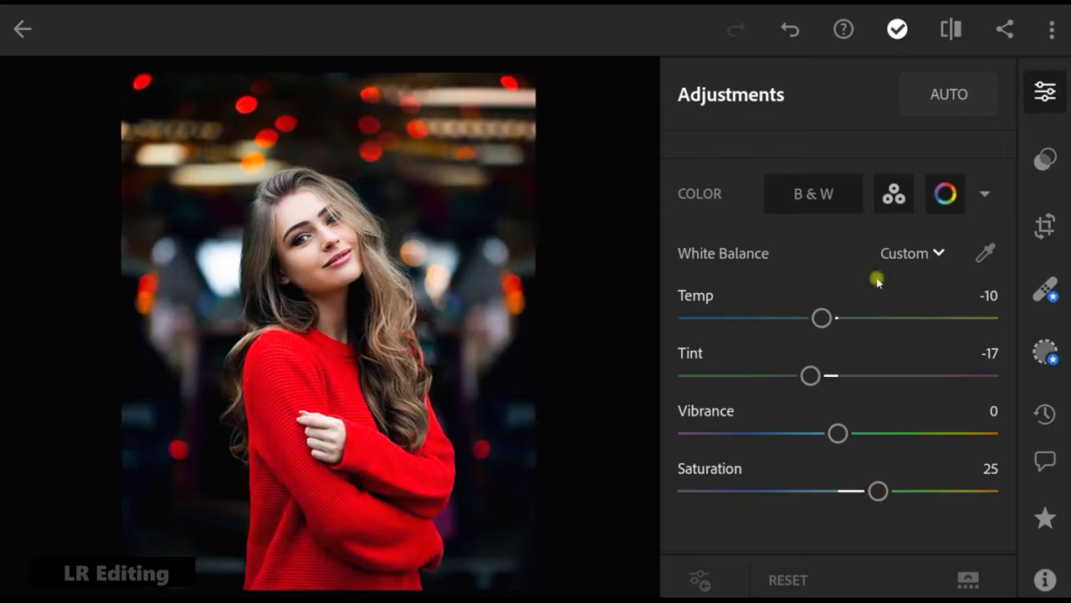
{"action": "left_click", "coordinate": [945, 201]}
In Color Mix, shift the red hue to -19 and the orange hue to -7.
{"action": "scroll", "coordinate": [917, 315], "scroll_direction": "down", "scroll_amount": 5}
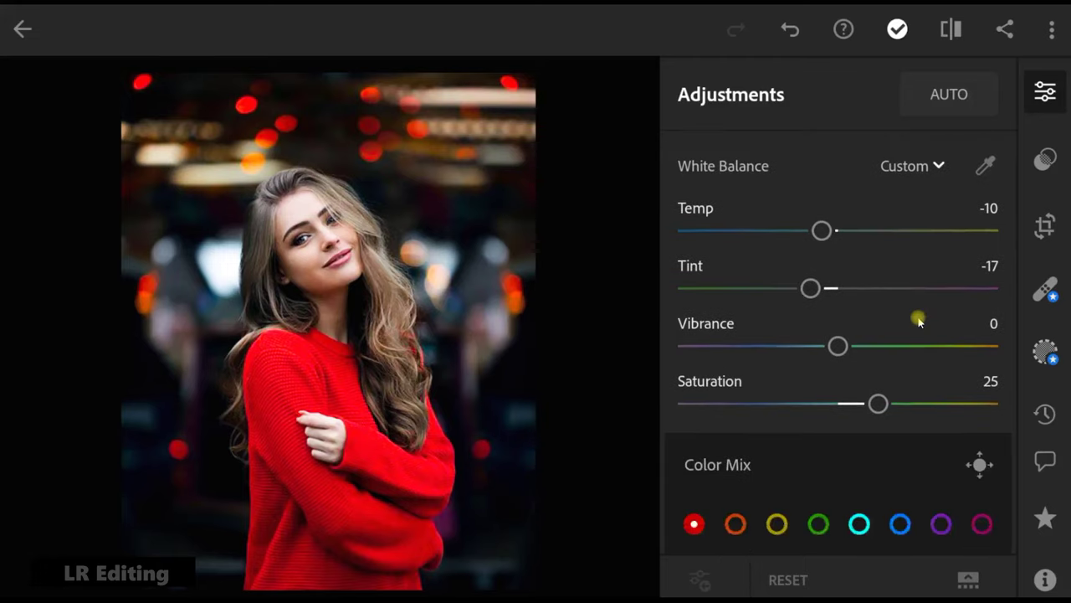
{"action": "scroll", "coordinate": [918, 319], "scroll_direction": "down", "scroll_amount": 3}
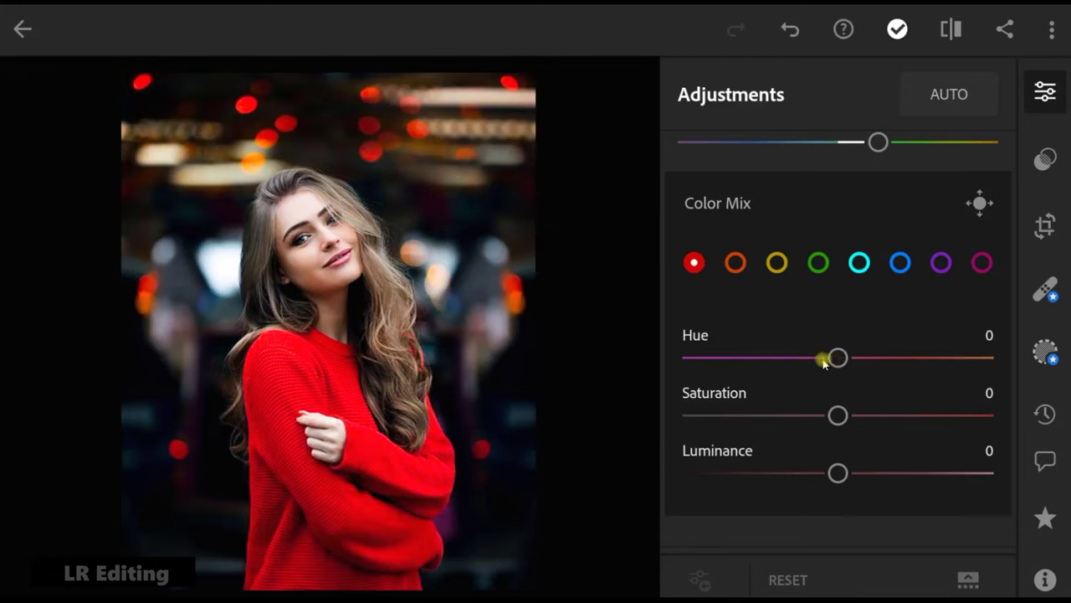
{"action": "left_click_drag", "start_coordinate": [823, 359], "coordinate": [806, 359]}
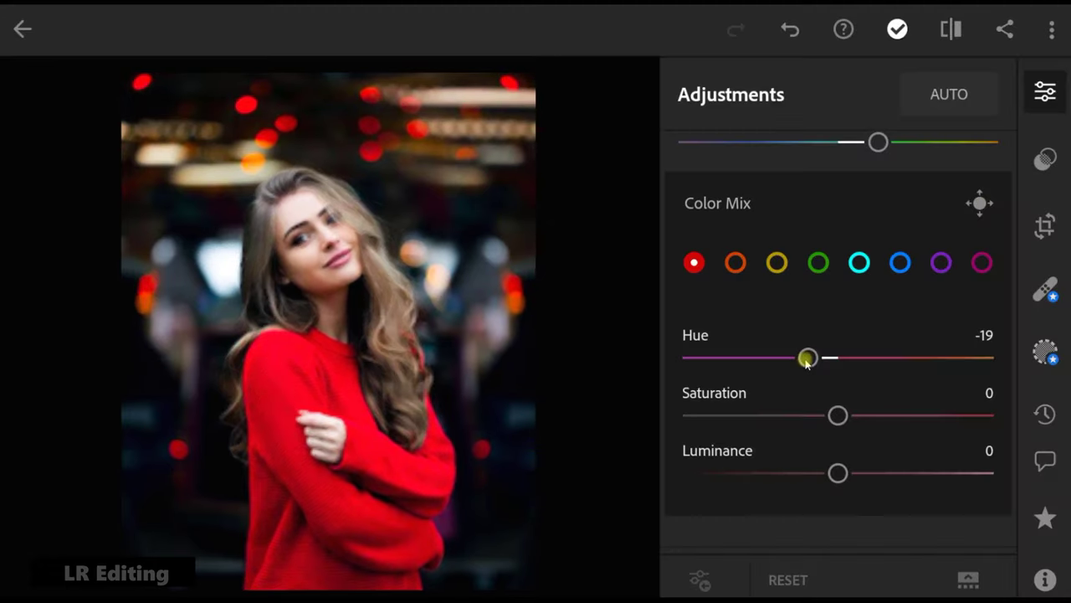
{"action": "left_click", "coordinate": [737, 264]}
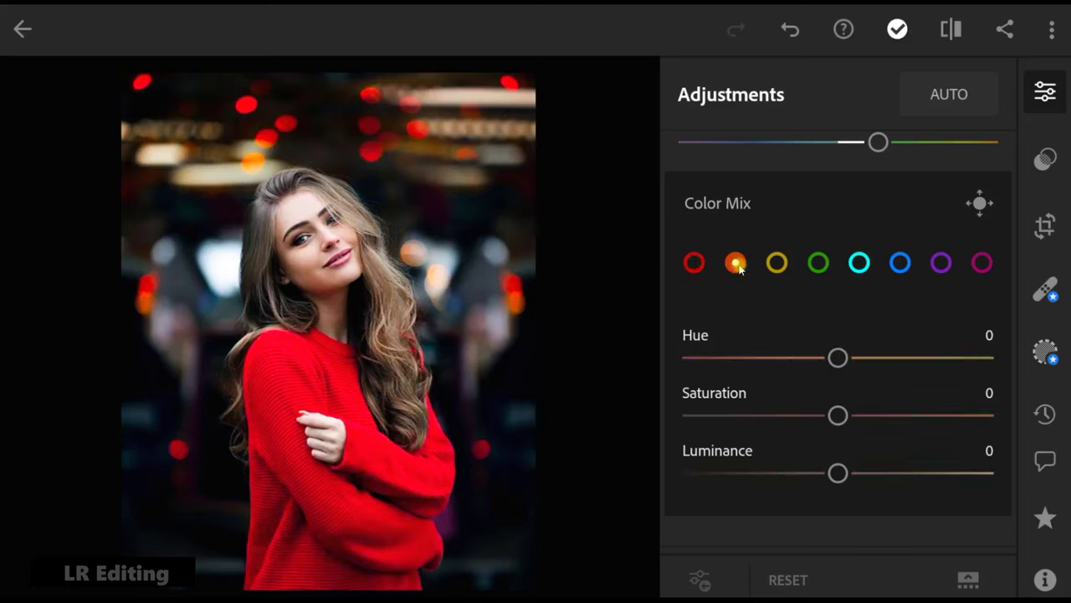
{"action": "left_click_drag", "start_coordinate": [837, 357], "coordinate": [826, 359]}
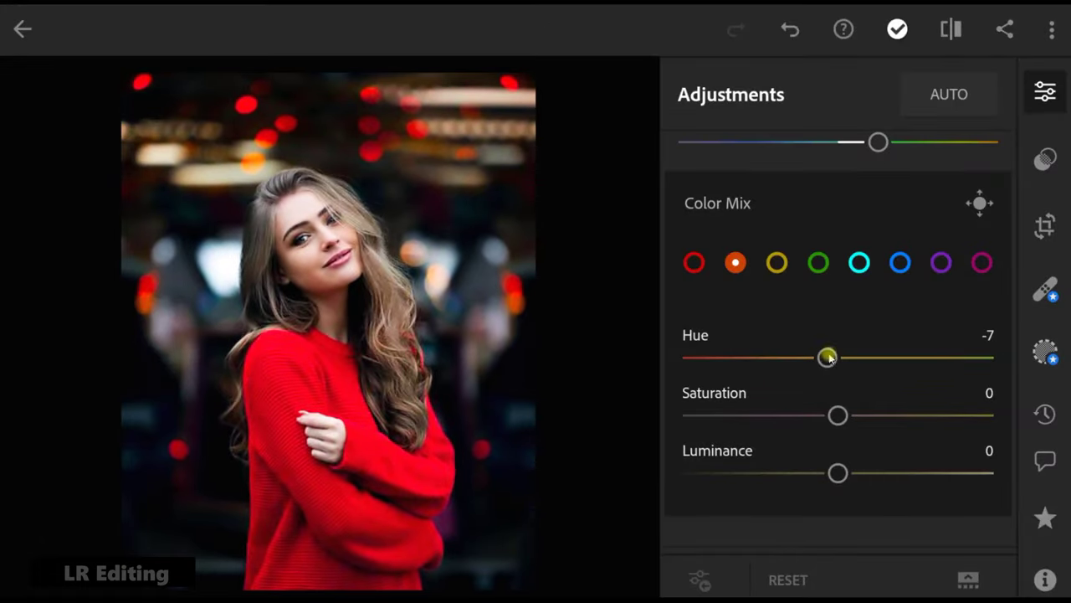
Shift the green hue to 16, blue hue to 20 and purple hue to 2.
{"action": "left_click", "coordinate": [817, 264]}
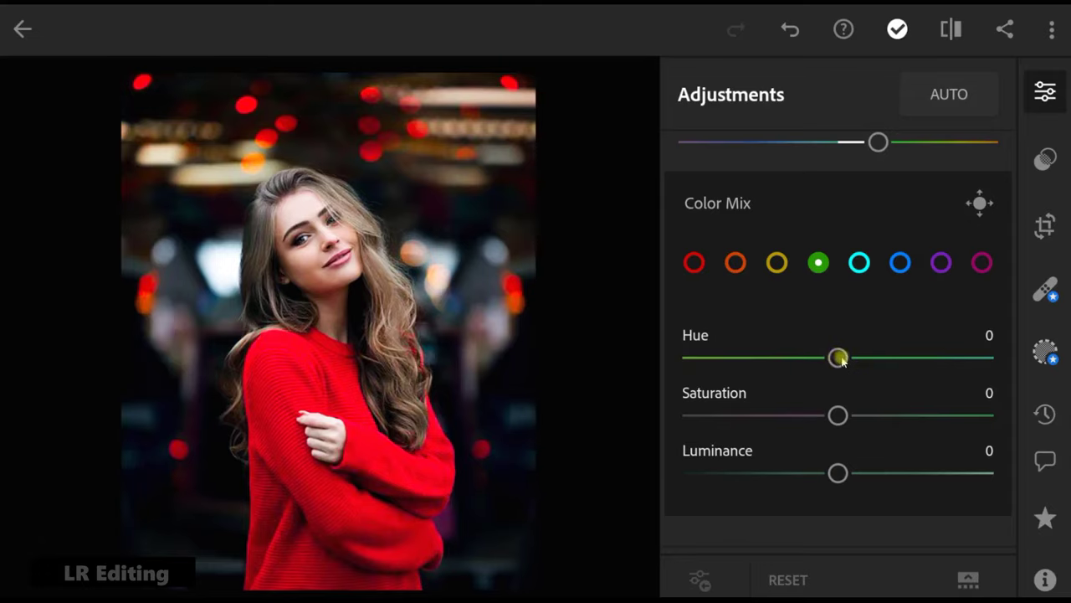
{"action": "left_click_drag", "start_coordinate": [838, 357], "coordinate": [866, 357]}
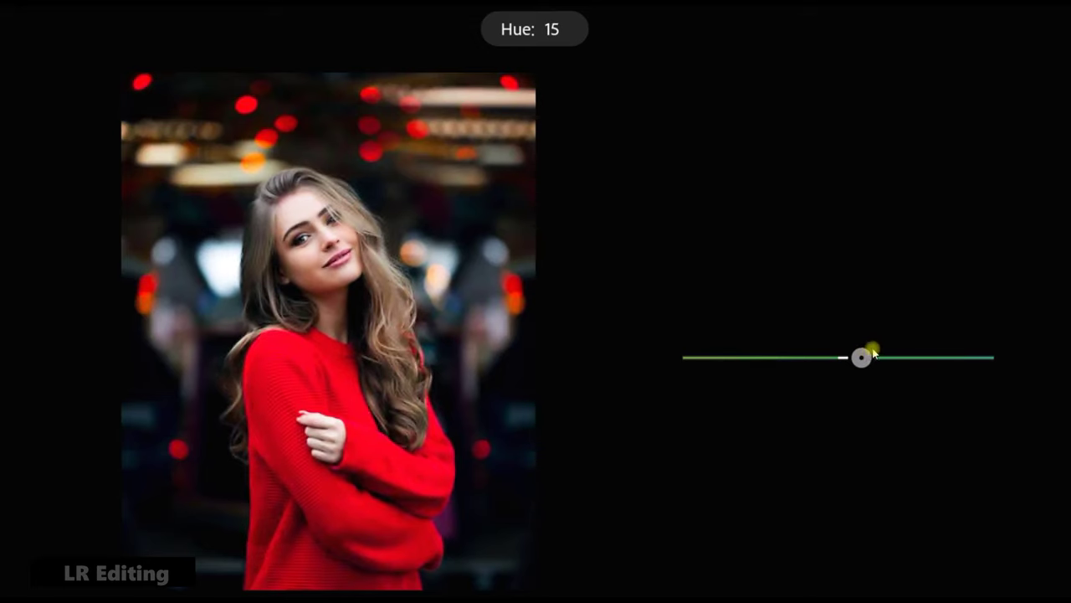
{"action": "left_click_drag", "start_coordinate": [873, 351], "coordinate": [874, 353]}
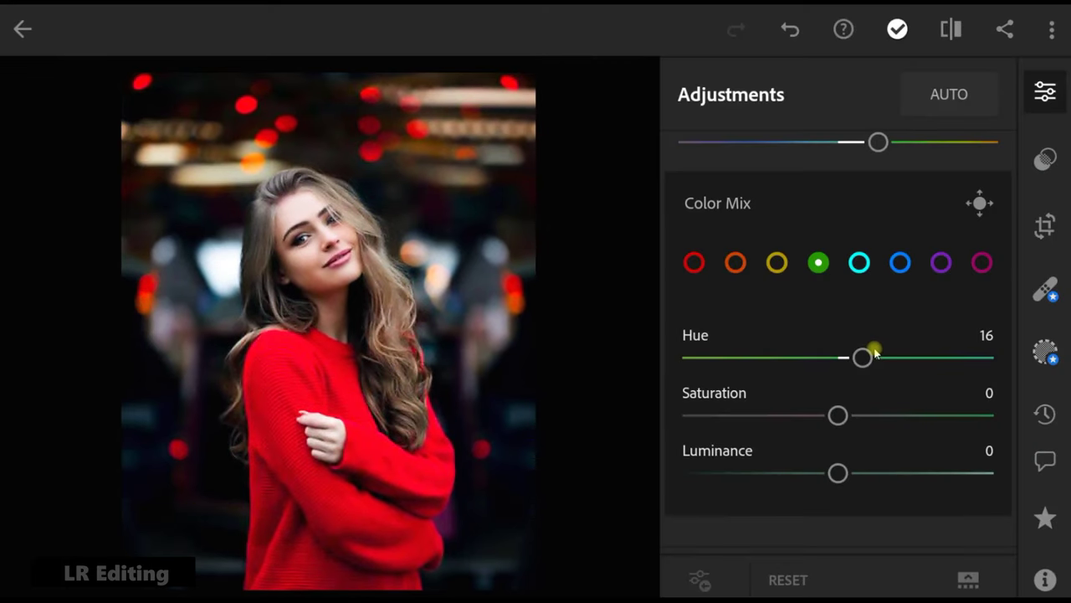
{"action": "left_click", "coordinate": [899, 264]}
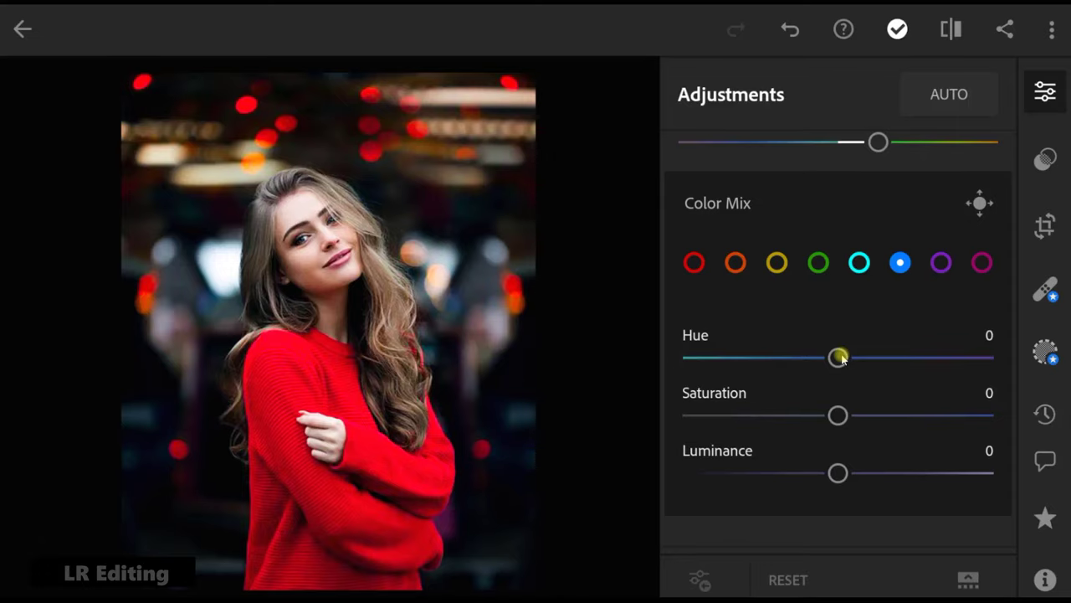
{"action": "left_click_drag", "start_coordinate": [841, 358], "coordinate": [873, 358]}
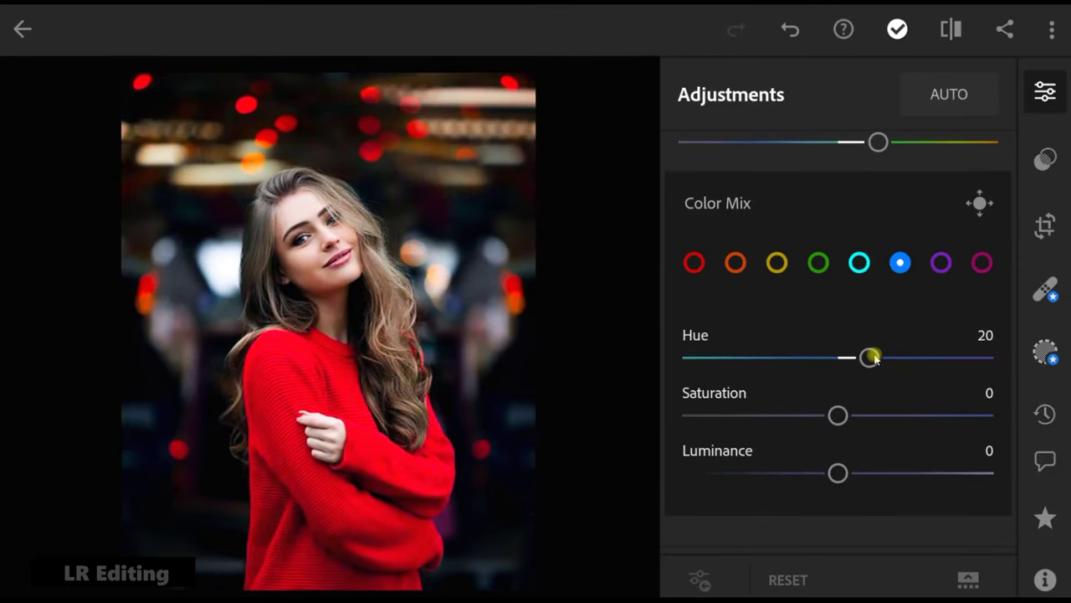
{"action": "left_click", "coordinate": [941, 261]}
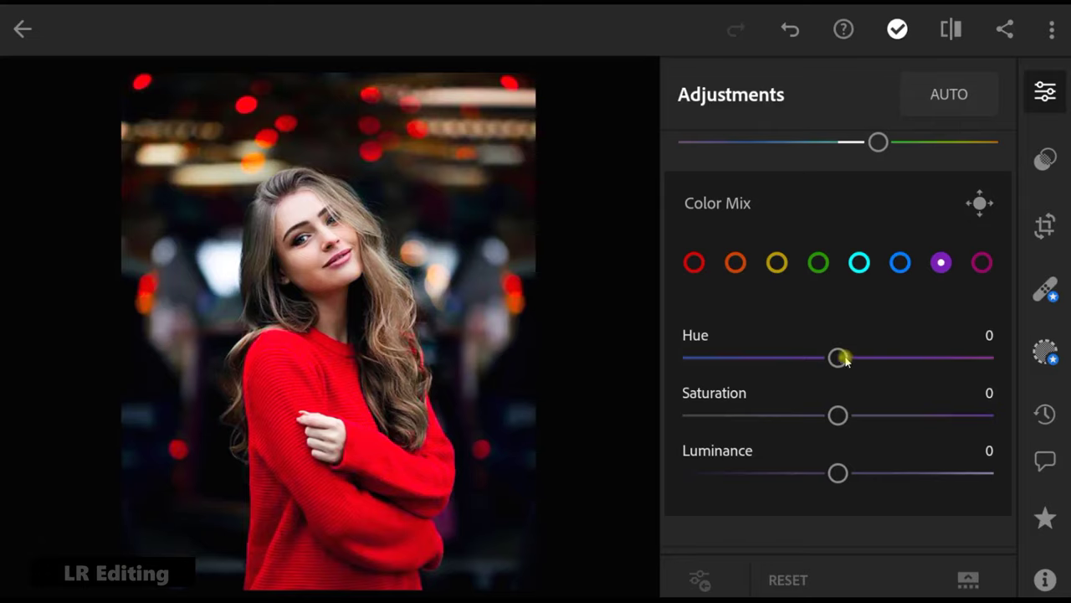
{"action": "mouse_move", "coordinate": [839, 358]}
{"action": "left_mouse_down"}
{"action": "mouse_move", "coordinate": [848, 357]}
{"action": "mouse_move", "coordinate": [838, 360]}
{"action": "left_mouse_up"}
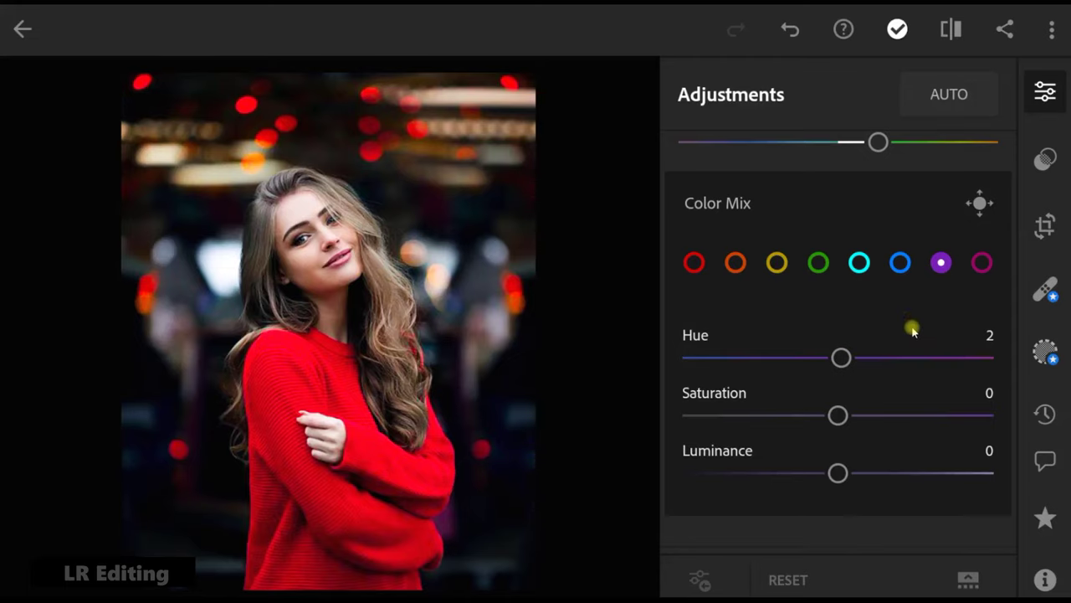
{"action": "left_click_drag", "start_coordinate": [907, 460], "coordinate": [905, 498]}
{"action": "scroll", "coordinate": [906, 498], "scroll_direction": "up", "scroll_amount": 3}
{"action": "scroll", "coordinate": [918, 323], "scroll_direction": "up", "scroll_amount": 5}
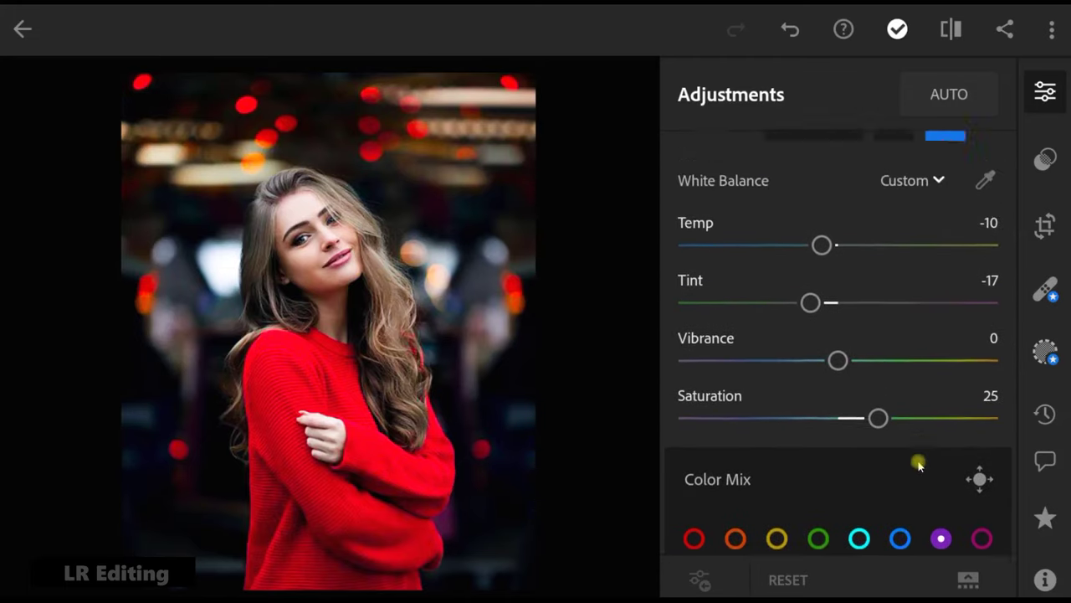
Give the Color Grading shadows a red tint at Hue 0 with Saturation 18.
{"action": "left_click", "coordinate": [895, 244]}
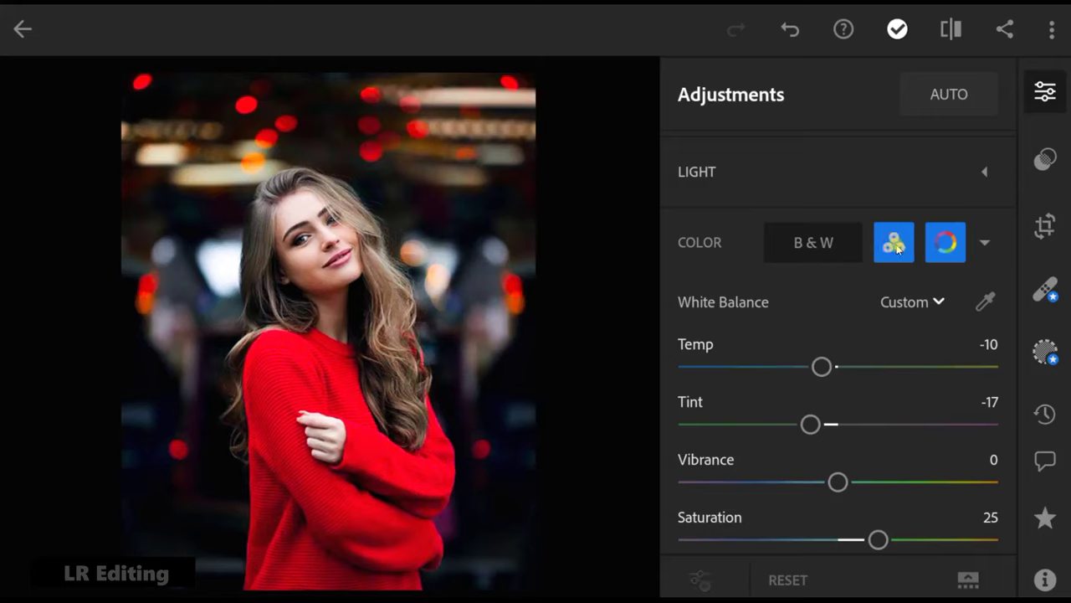
{"action": "scroll", "coordinate": [887, 297], "scroll_direction": "down", "scroll_amount": 5}
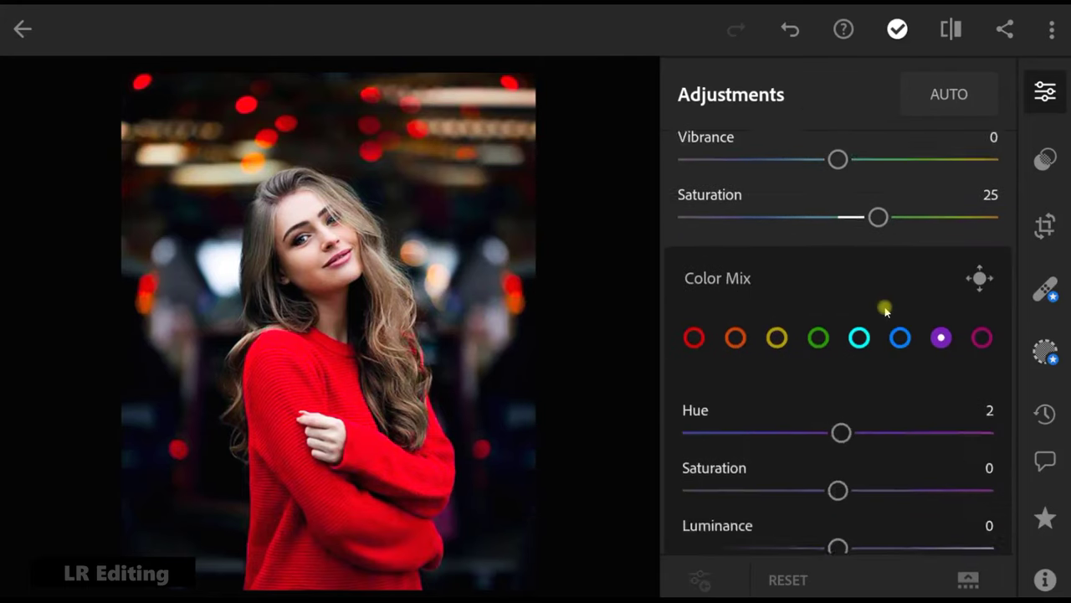
{"action": "scroll", "coordinate": [885, 312], "scroll_direction": "down", "scroll_amount": 10}
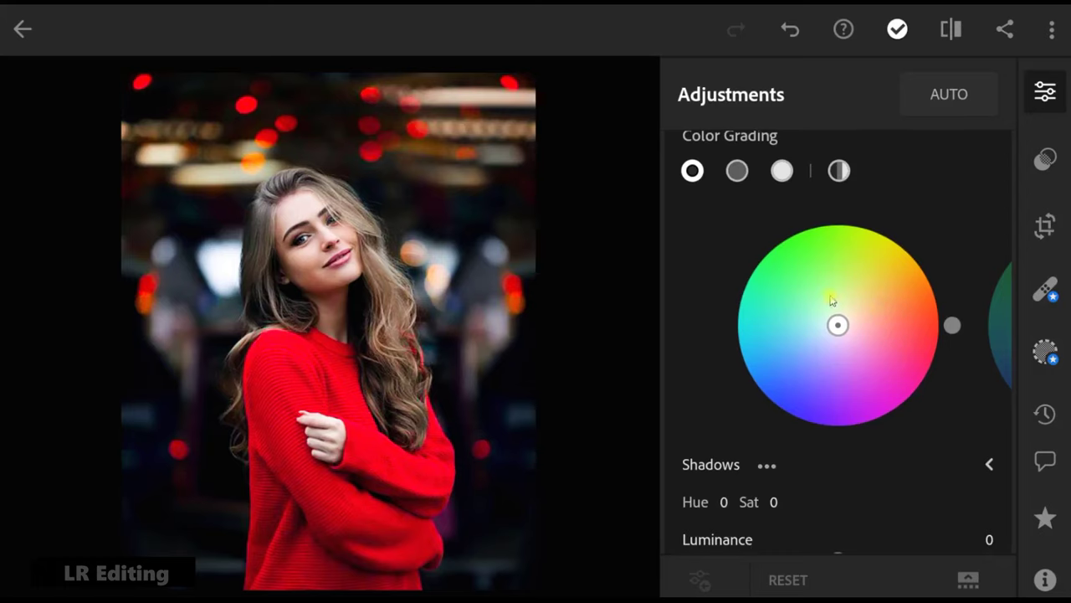
{"action": "left_click", "coordinate": [693, 172]}
{"action": "left_click_drag", "start_coordinate": [866, 491], "coordinate": [862, 360]}
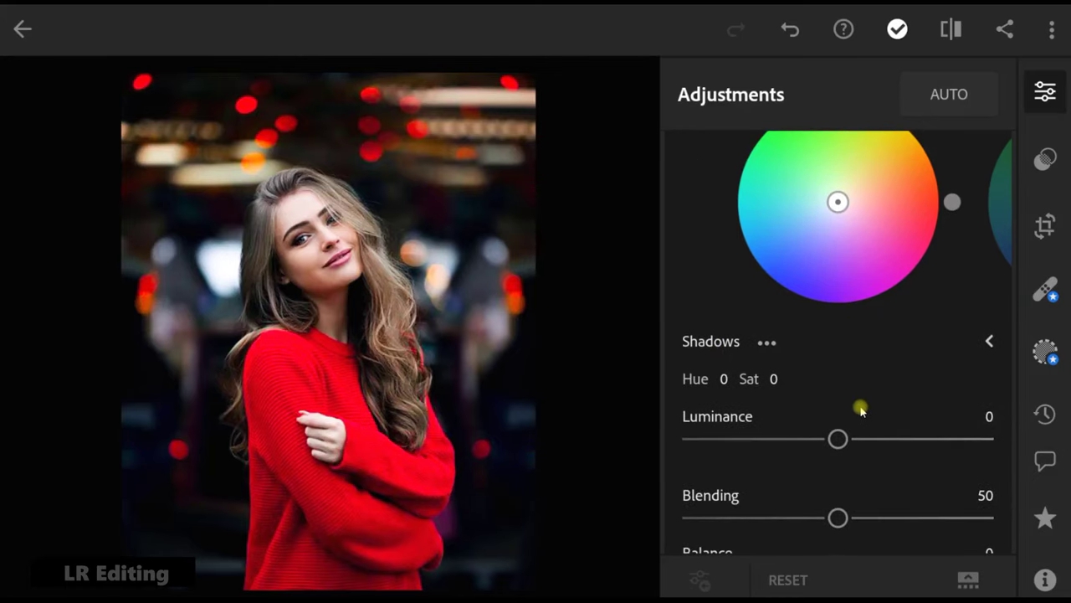
{"action": "left_click_drag", "start_coordinate": [857, 406], "coordinate": [865, 316]}
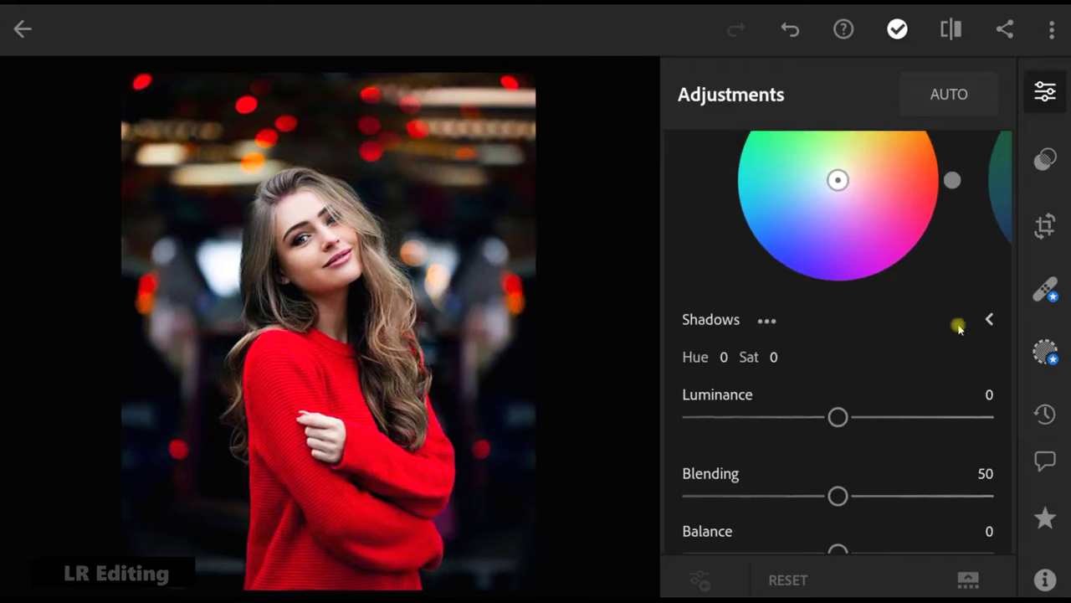
{"action": "left_click", "coordinate": [990, 319]}
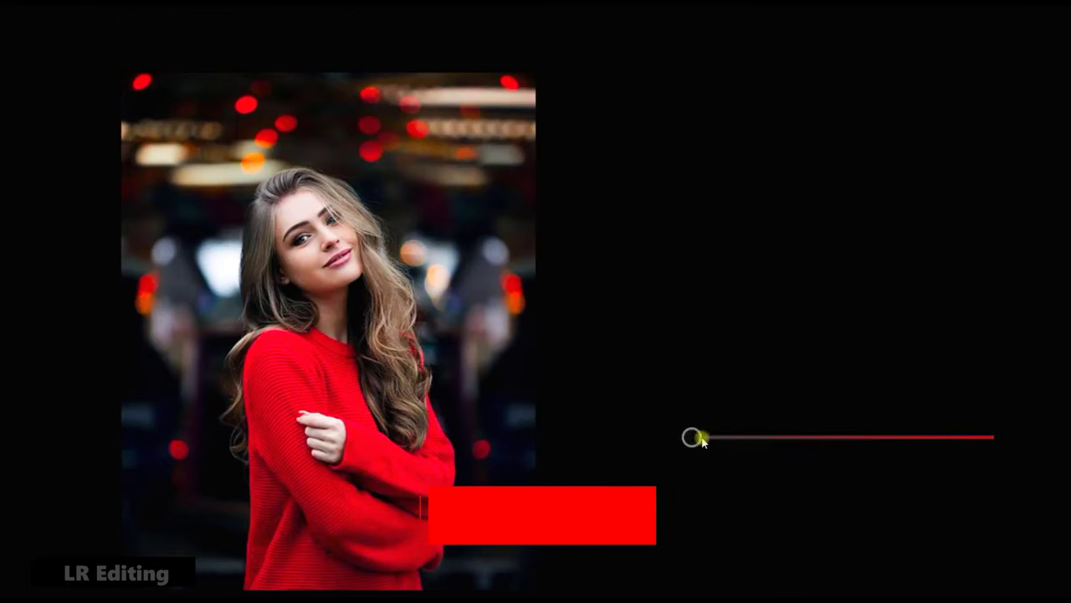
{"action": "left_click_drag", "start_coordinate": [701, 442], "coordinate": [740, 442]}
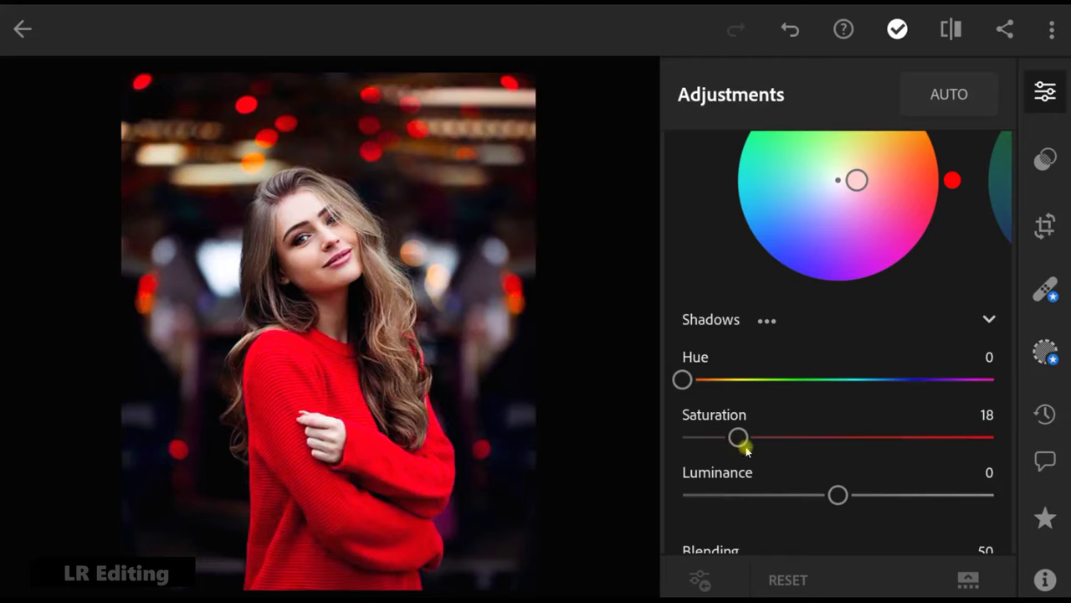
{"action": "scroll", "coordinate": [831, 437], "scroll_direction": "up", "scroll_amount": 3}
{"action": "scroll", "coordinate": [831, 435], "scroll_direction": "up", "scroll_amount": 1}
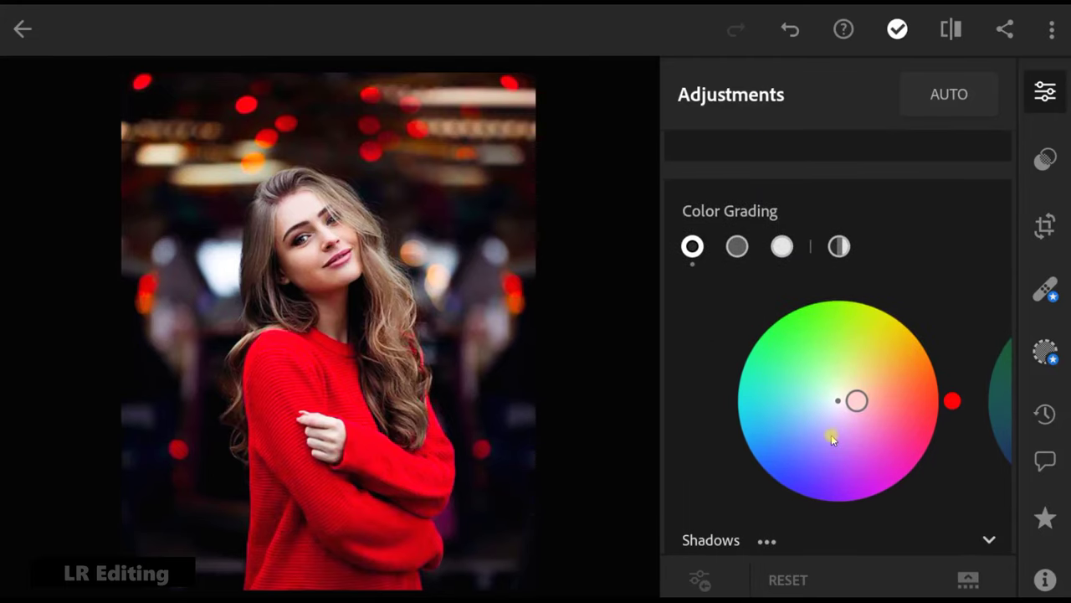
{"action": "scroll", "coordinate": [833, 433], "scroll_direction": "down", "scroll_amount": 3}
{"action": "scroll", "coordinate": [833, 435], "scroll_direction": "down", "scroll_amount": 6}
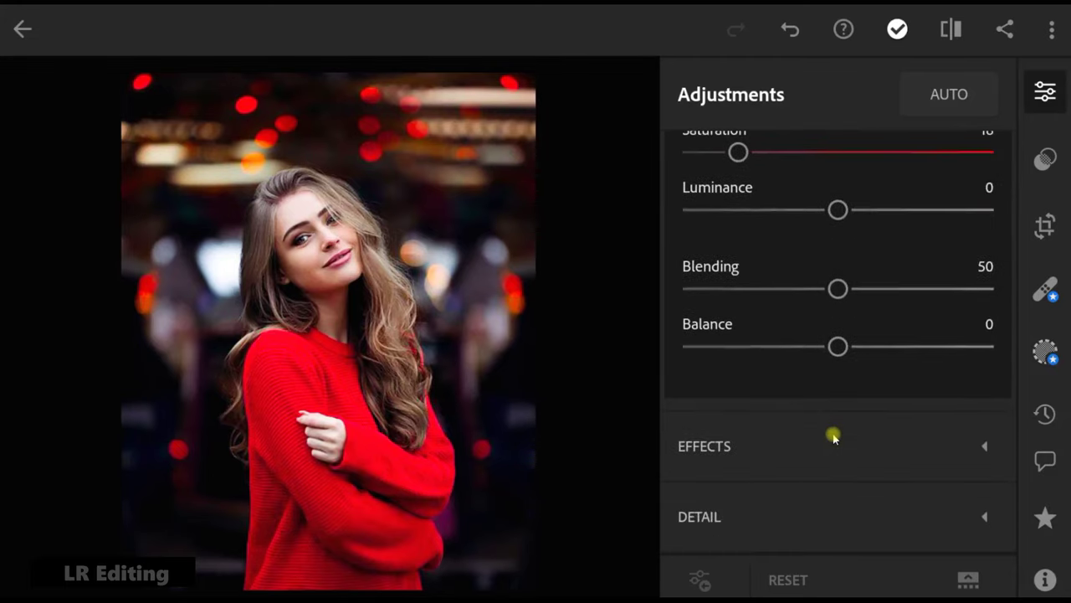
{"action": "scroll", "coordinate": [833, 435], "scroll_direction": "down", "scroll_amount": 3}
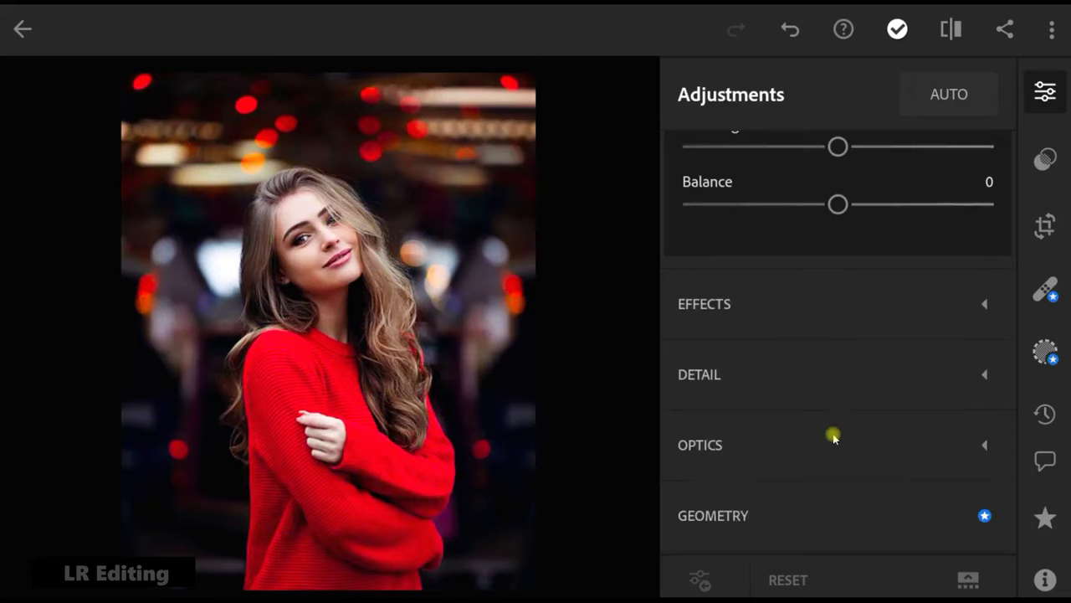
{"action": "left_click", "coordinate": [909, 309]}
Raise Clarity in the Effects settings to 17.
{"action": "scroll", "coordinate": [902, 242], "scroll_direction": "up", "scroll_amount": 5}
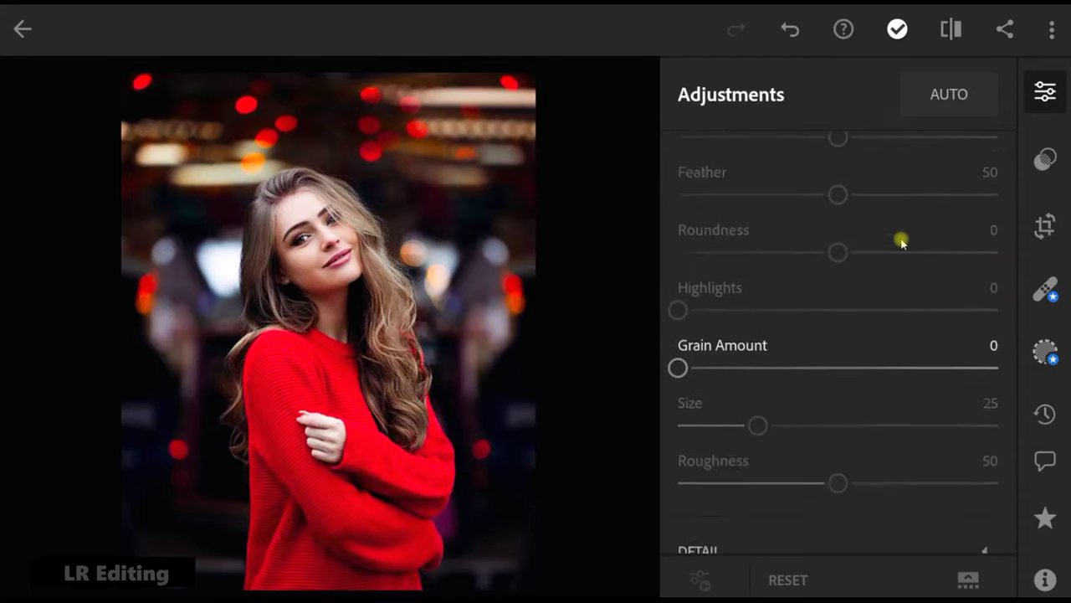
{"action": "scroll", "coordinate": [901, 242], "scroll_direction": "up", "scroll_amount": 3}
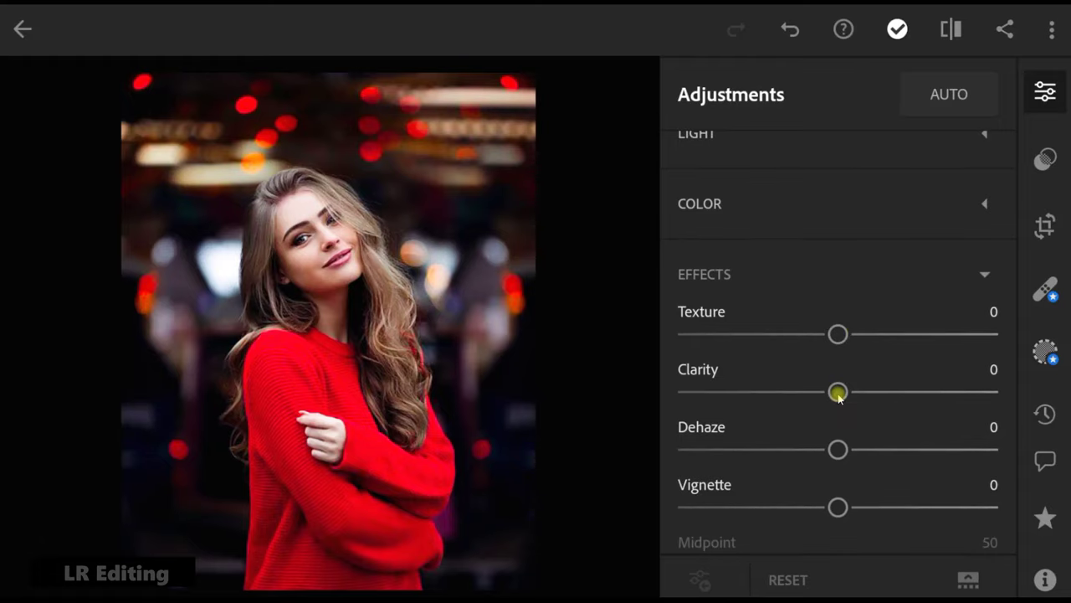
{"action": "left_click_drag", "start_coordinate": [847, 397], "coordinate": [869, 398]}
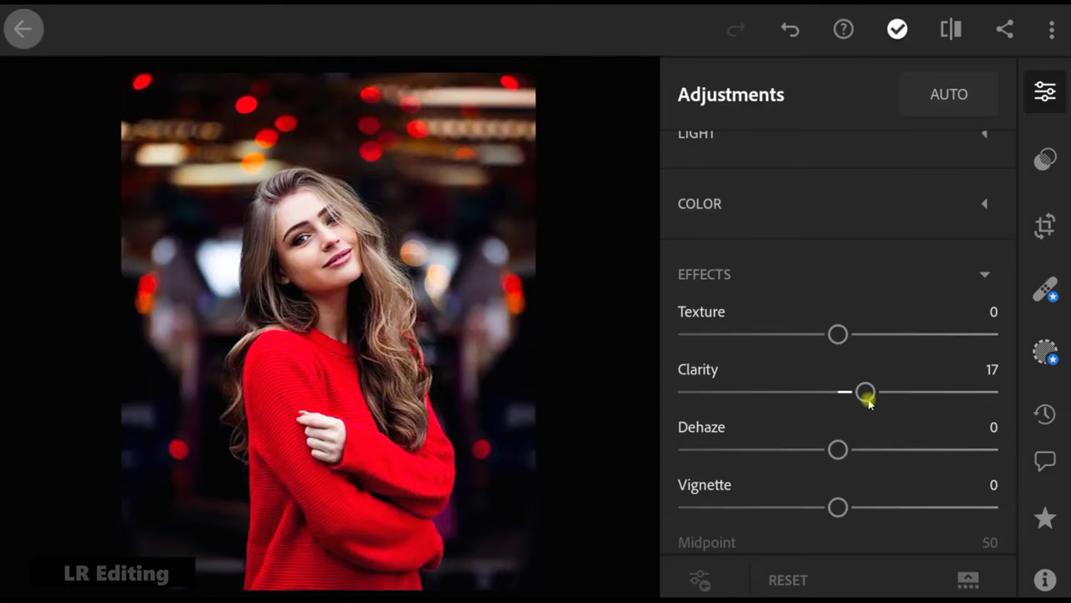
{"action": "scroll", "coordinate": [870, 402], "scroll_direction": "down", "scroll_amount": 5}
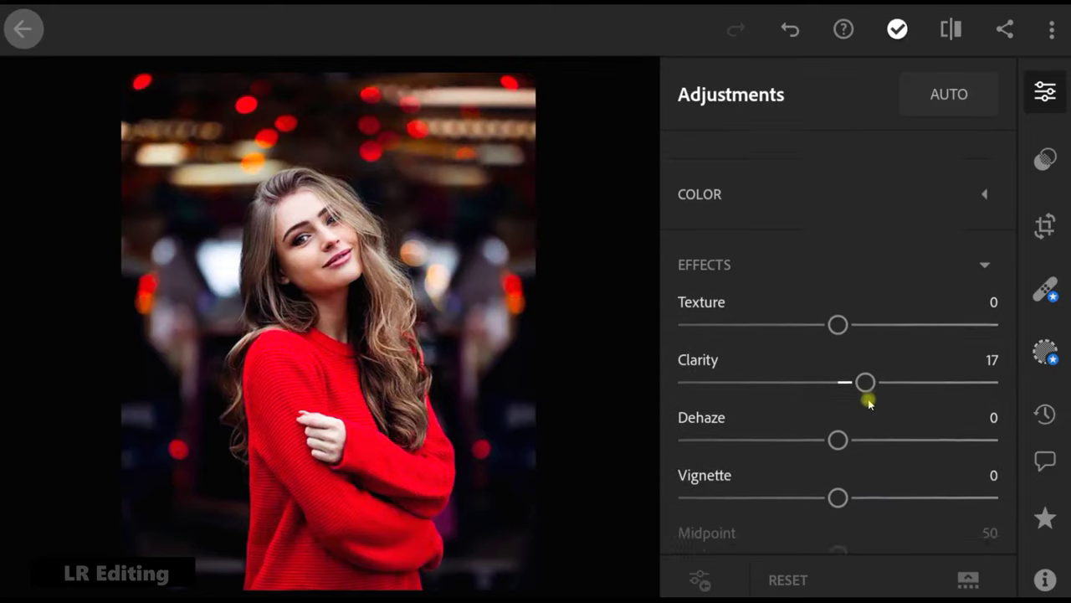
{"action": "scroll", "coordinate": [870, 402], "scroll_direction": "down", "scroll_amount": 4}
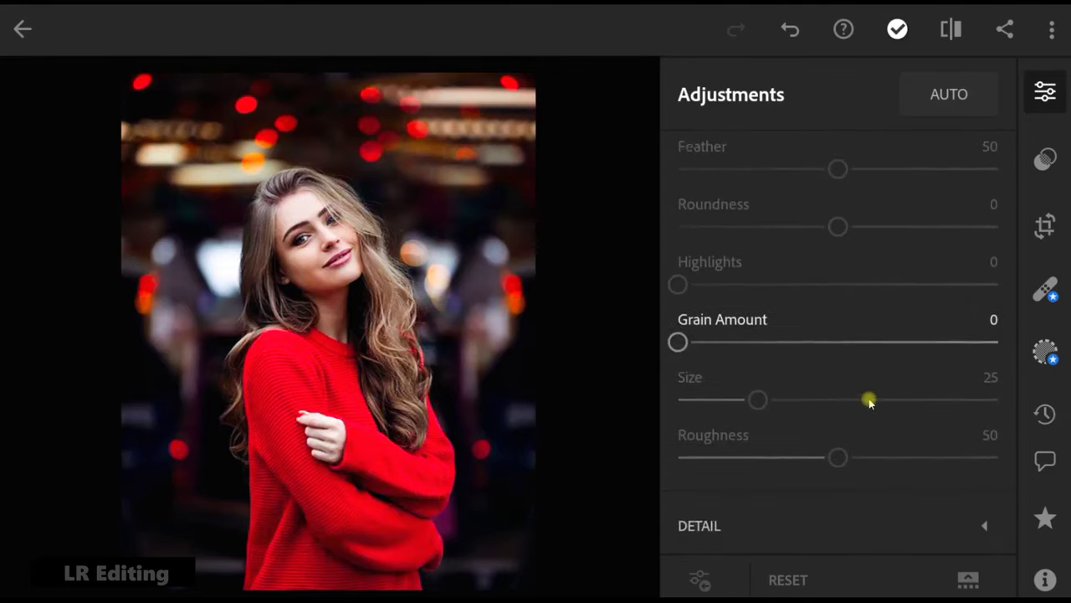
In Detail, set Sharpening to 31 and Noise Reduction to 35.
{"action": "left_click", "coordinate": [880, 377]}
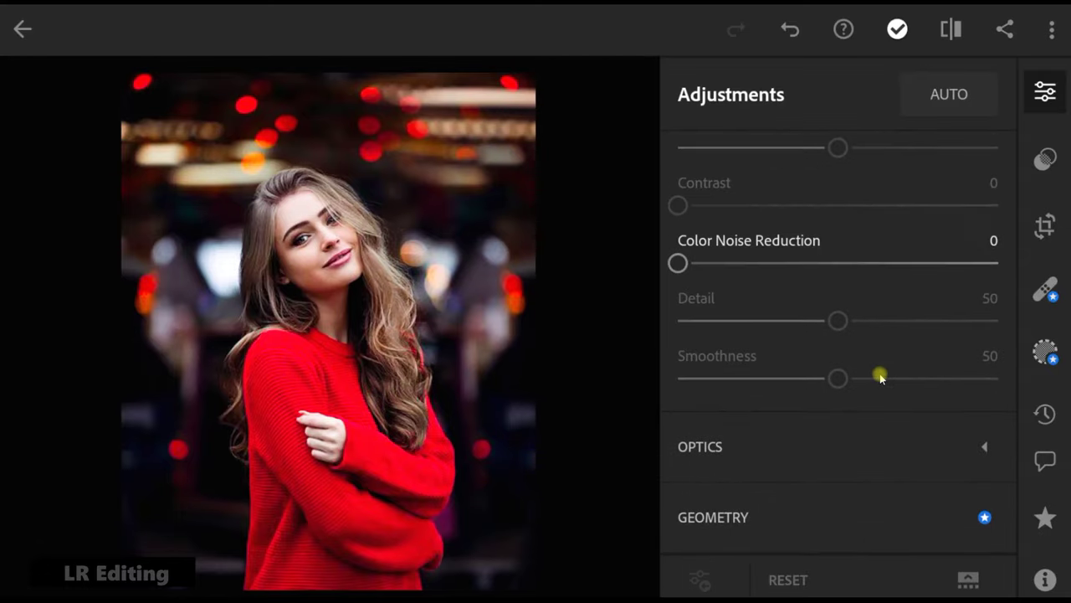
{"action": "scroll", "coordinate": [880, 378], "scroll_direction": "up", "scroll_amount": 5}
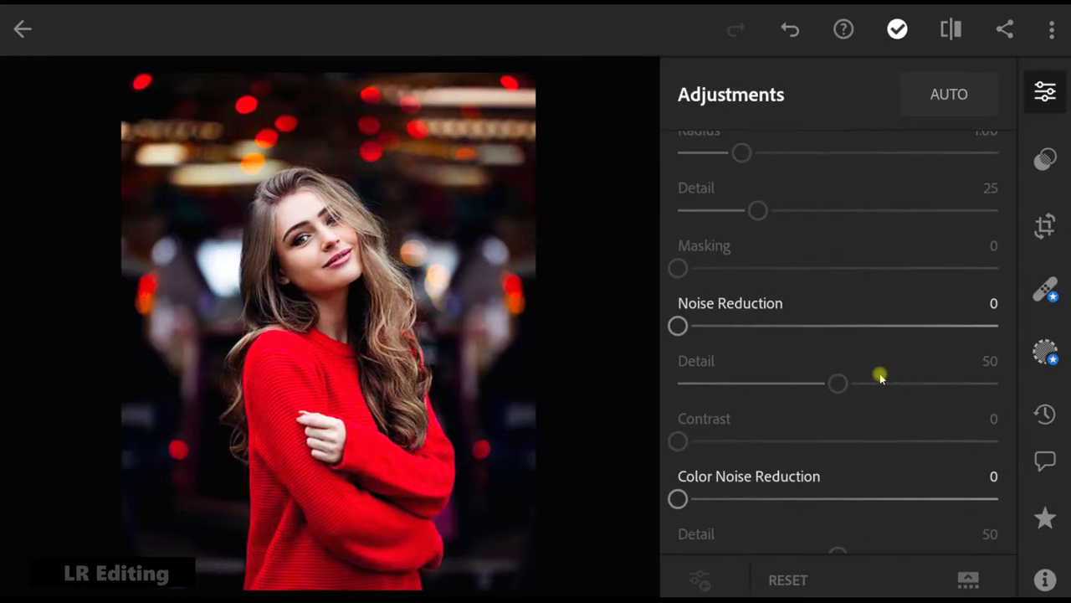
{"action": "scroll", "coordinate": [881, 377], "scroll_direction": "up", "scroll_amount": 1}
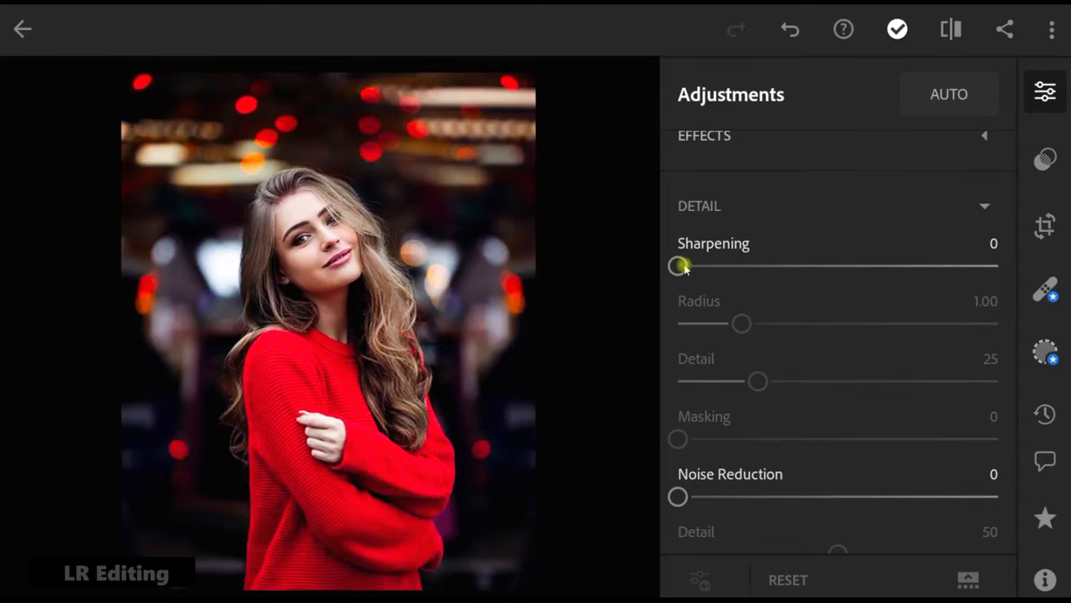
{"action": "left_click_drag", "start_coordinate": [701, 267], "coordinate": [742, 266]}
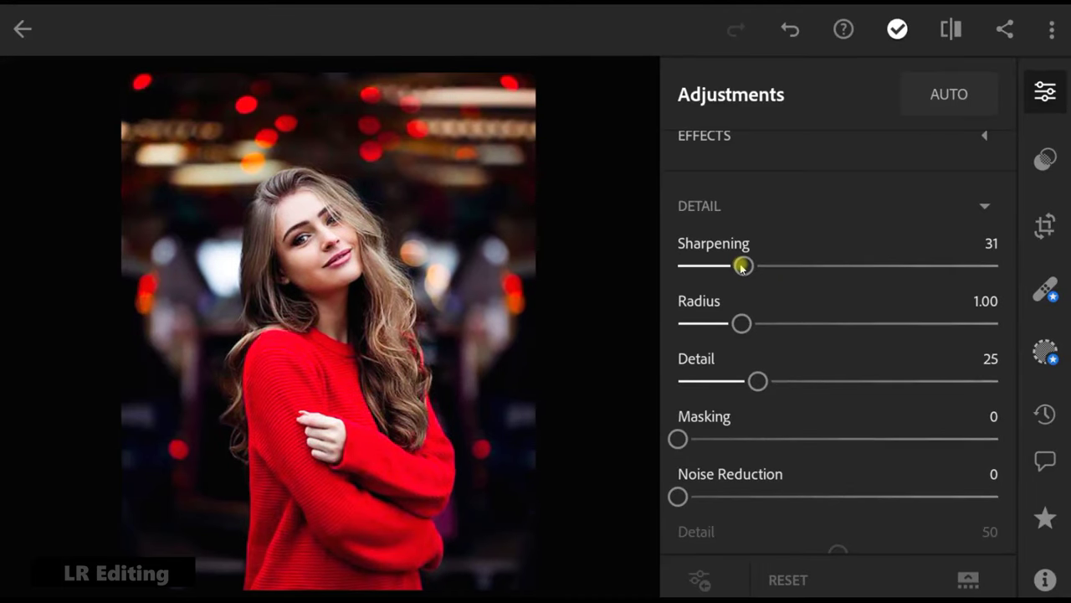
{"action": "scroll", "coordinate": [744, 279], "scroll_direction": "down", "scroll_amount": 2}
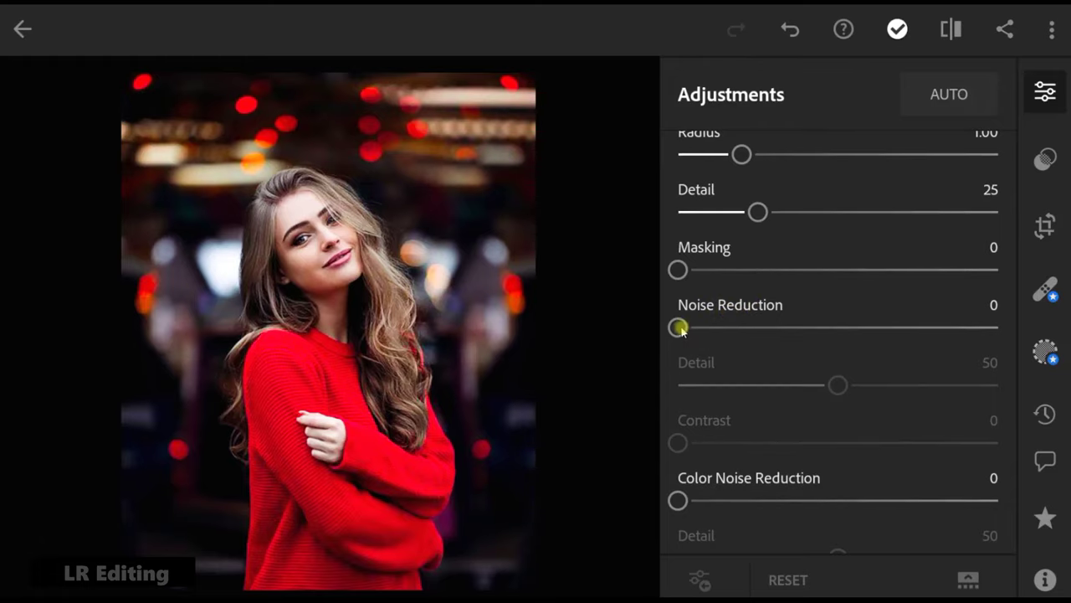
{"action": "left_click_drag", "start_coordinate": [683, 327], "coordinate": [789, 328]}
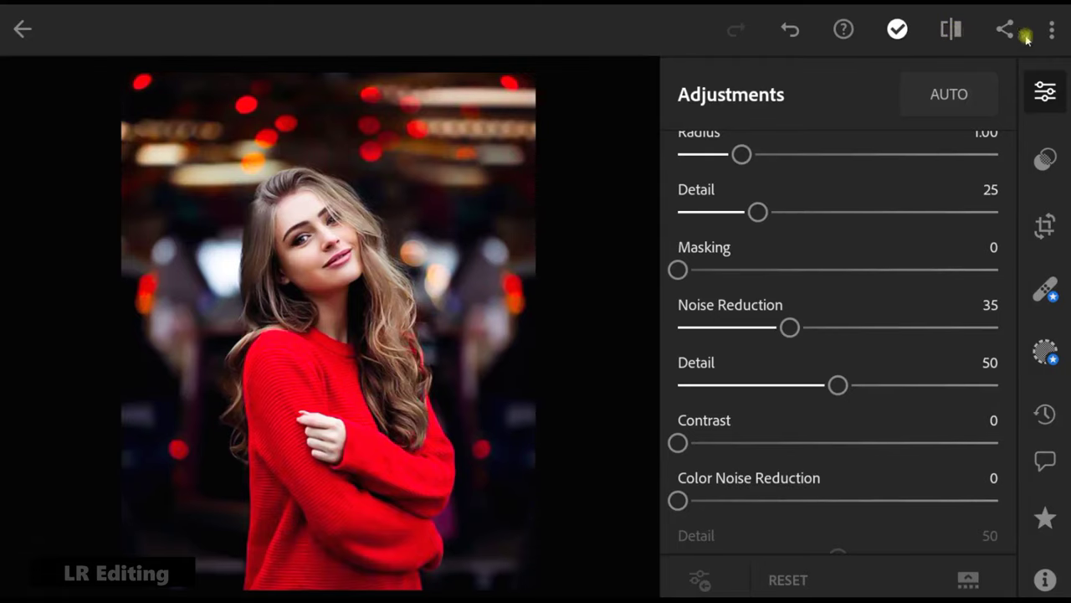
Copy the portrait's edit settings with all categories checked, then move to the green-sweater portrait.
{"action": "left_click", "coordinate": [1054, 32]}
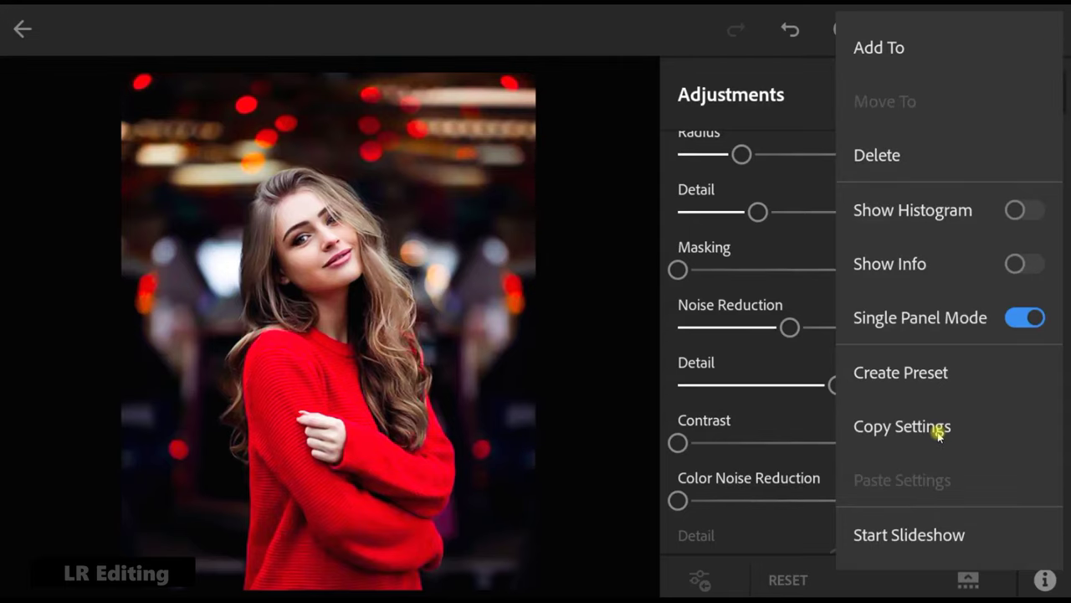
{"action": "left_click", "coordinate": [902, 427]}
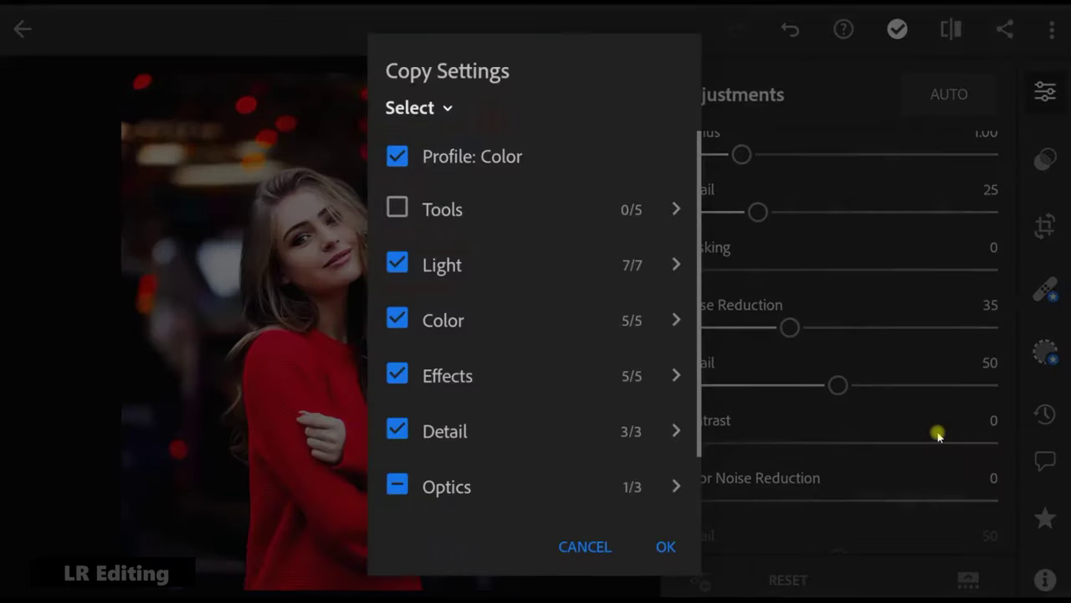
{"action": "left_click", "coordinate": [666, 547]}
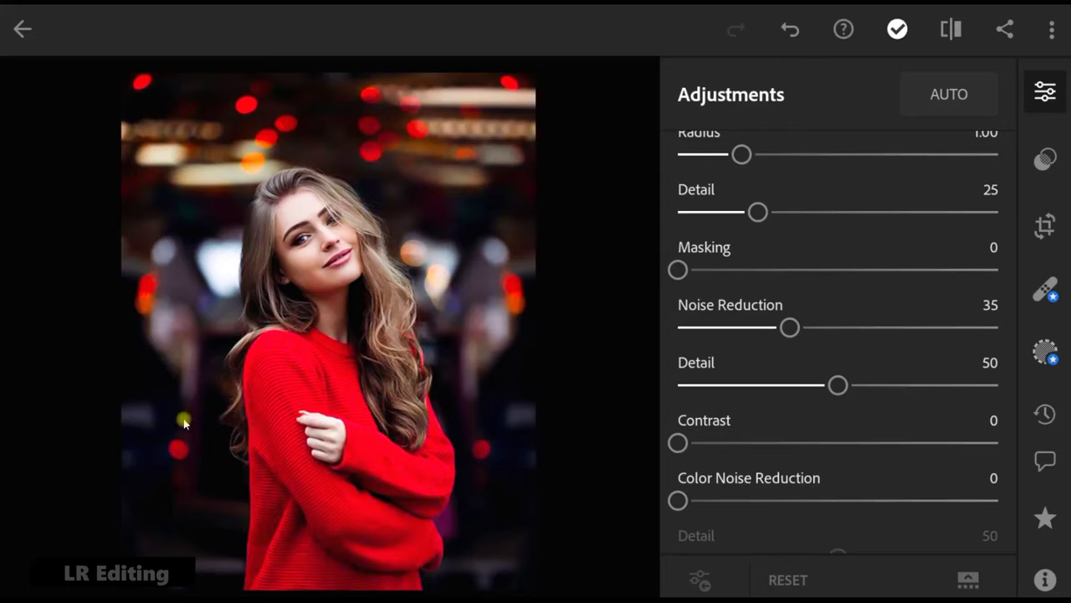
{"action": "left_click_drag", "start_coordinate": [184, 420], "coordinate": [603, 425]}
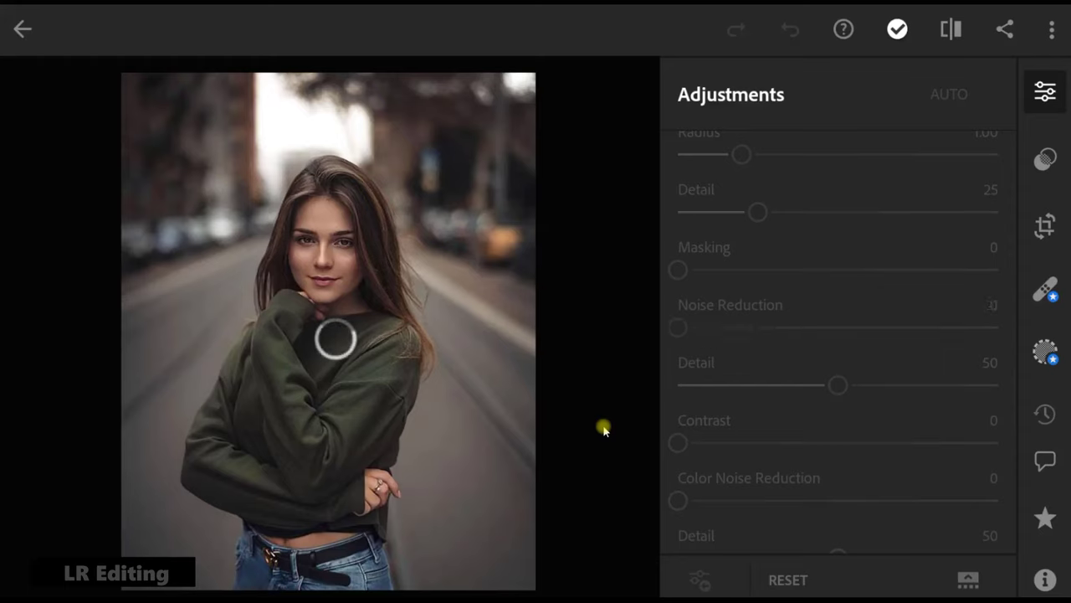
Paste the copied settings onto the green-sweater portrait, then move to the striped-sweater portrait.
{"action": "left_click", "coordinate": [1048, 32]}
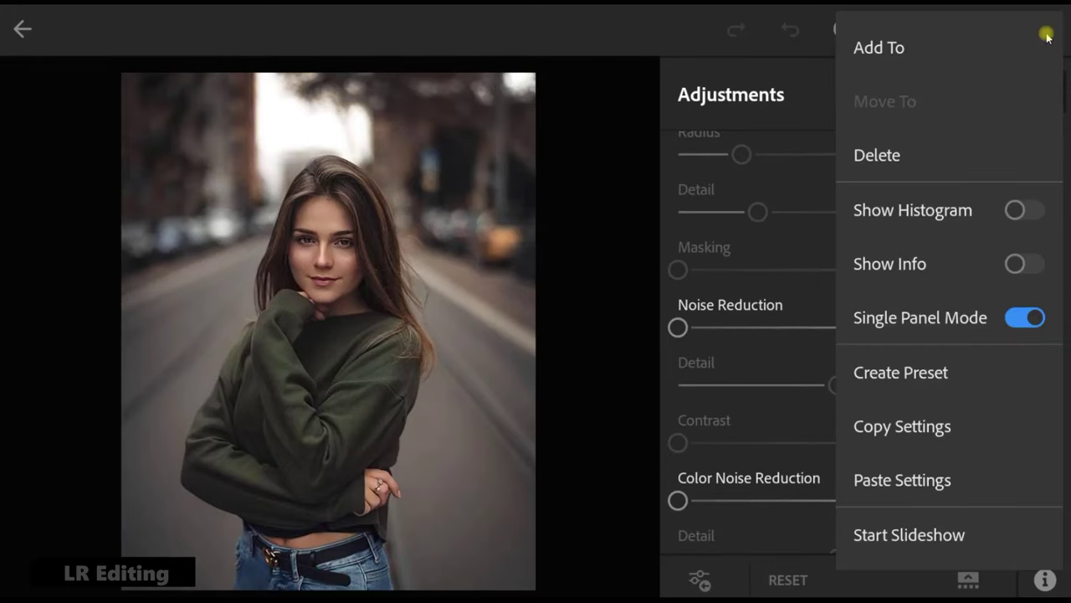
{"action": "left_click", "coordinate": [895, 480]}
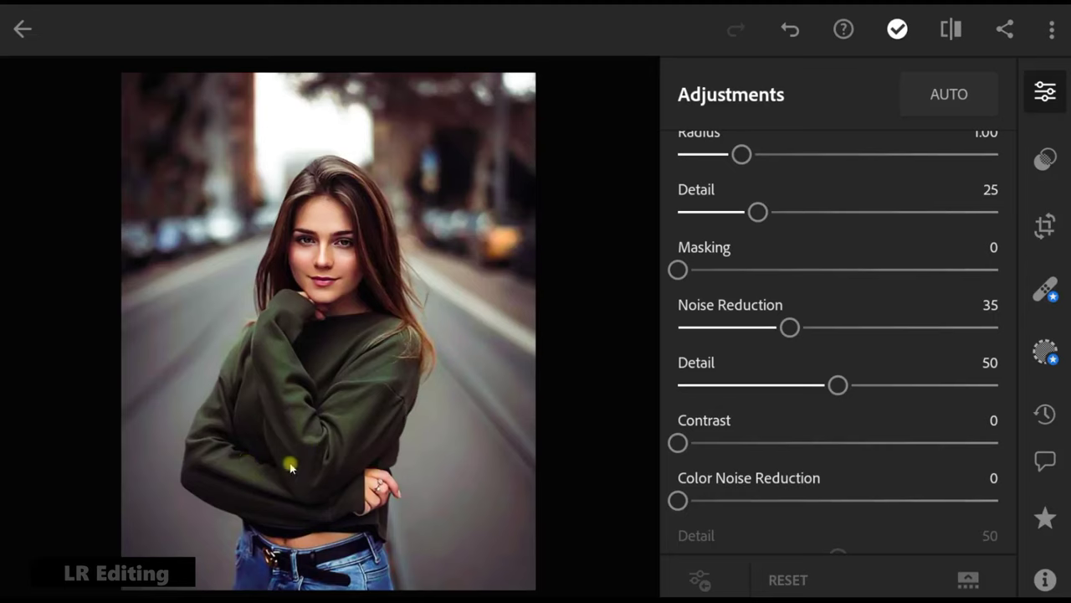
{"action": "left_click_drag", "start_coordinate": [286, 465], "coordinate": [672, 486]}
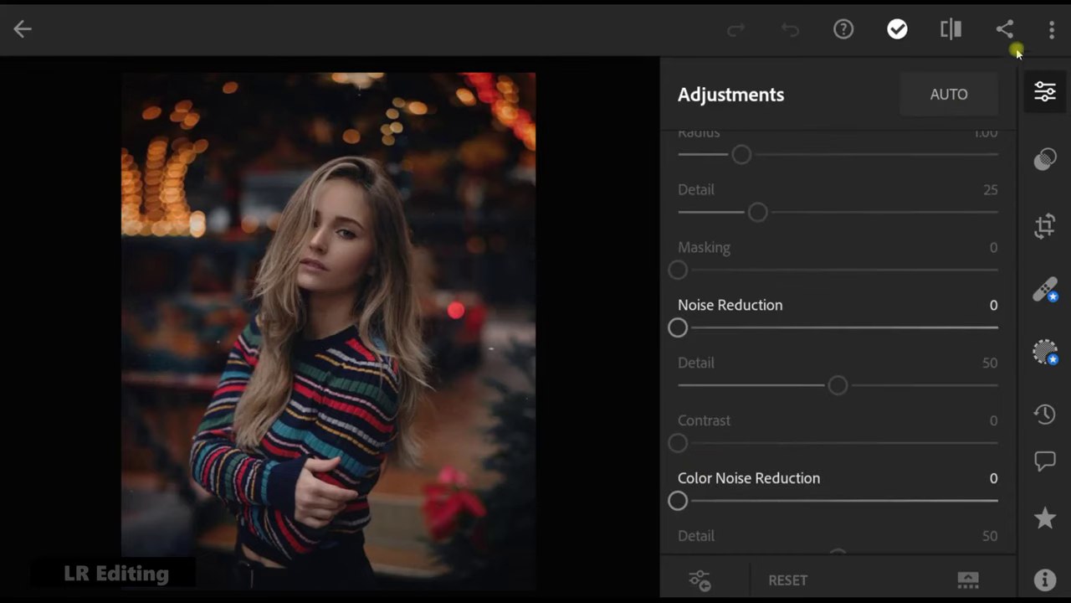
Paste the moody grade onto the striped-sweater portrait, compare before/after twice, then advance to the burgundy-top portrait.
{"action": "left_click", "coordinate": [1048, 30]}
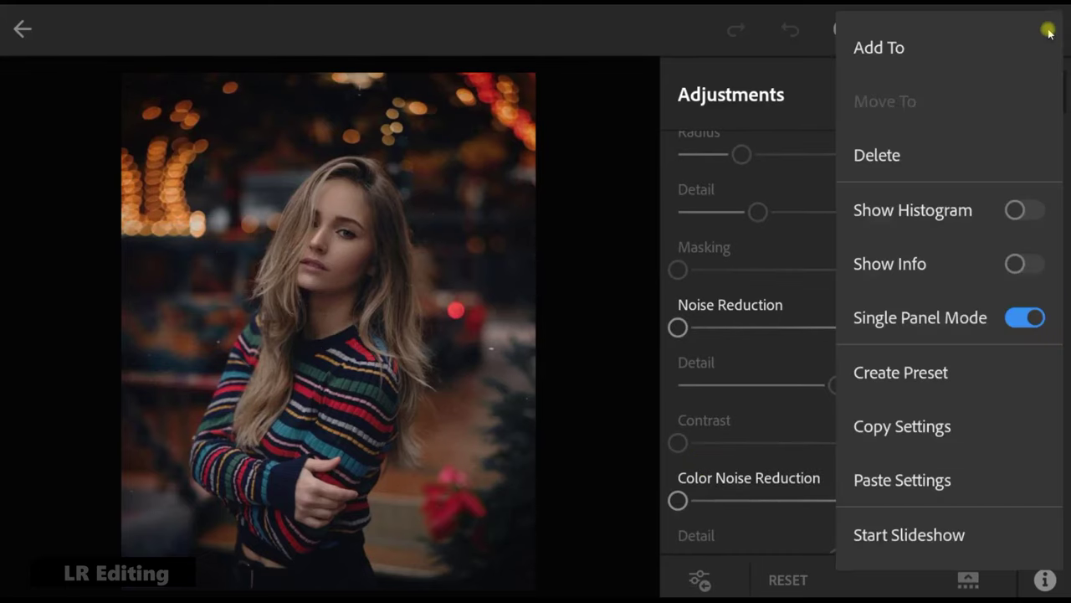
{"action": "left_click", "coordinate": [887, 483]}
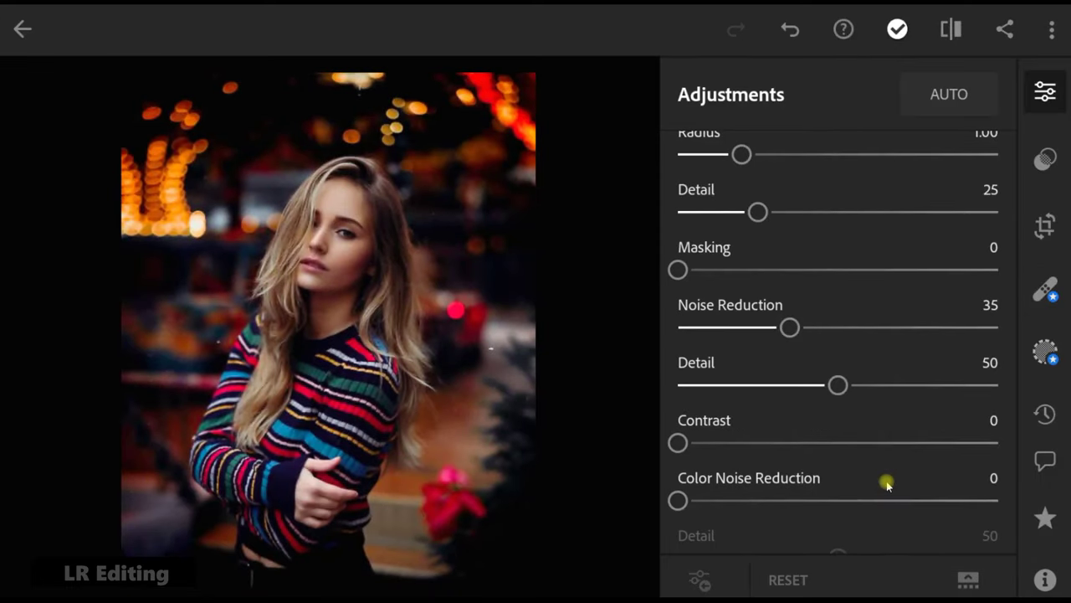
{"action": "left_click", "coordinate": [952, 30]}
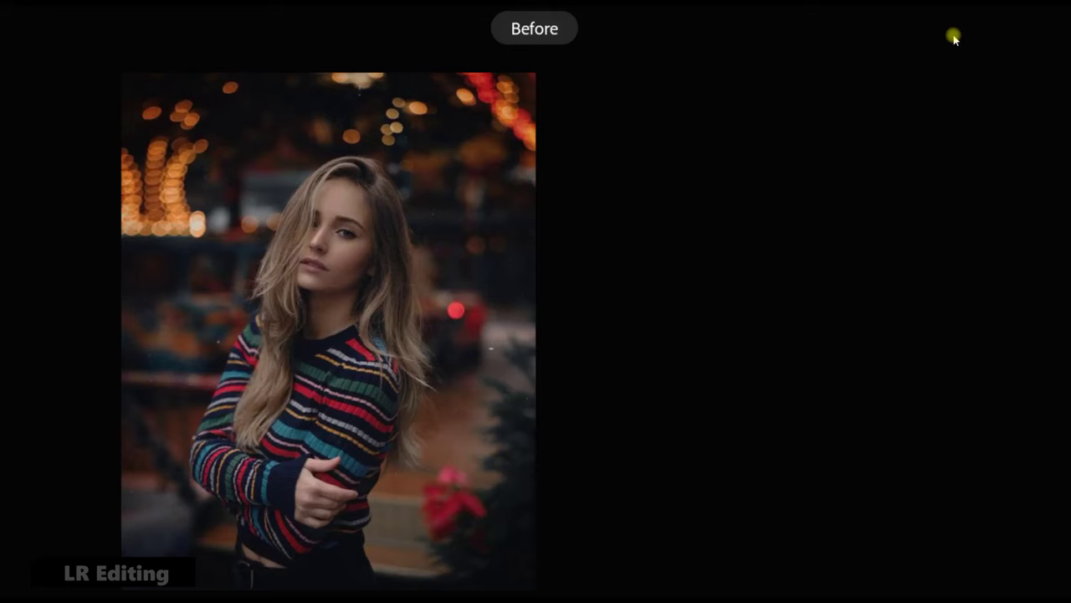
{"action": "left_click", "coordinate": [951, 30]}
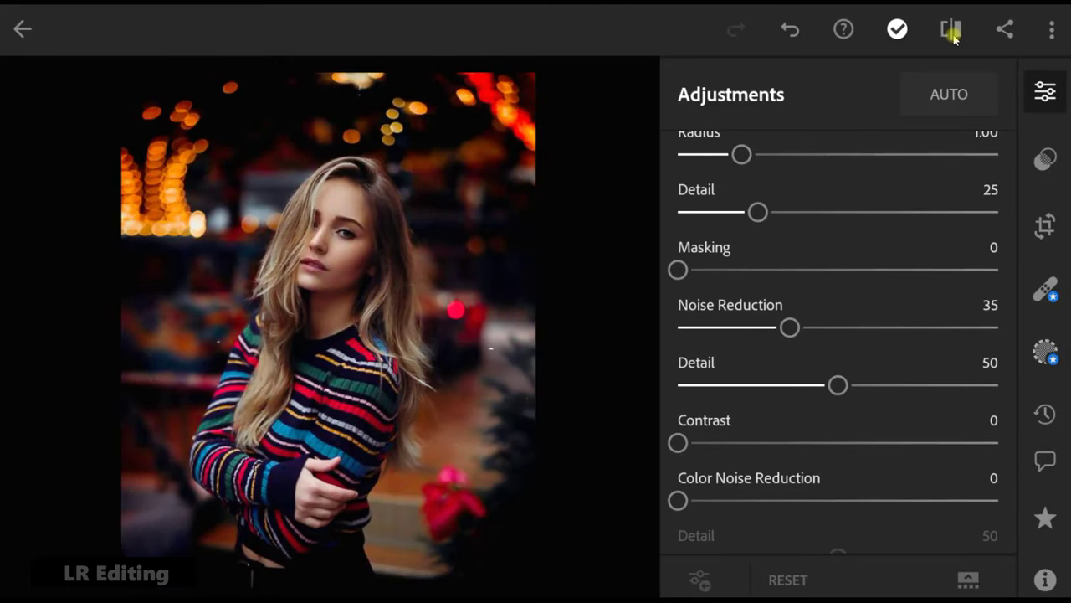
{"action": "left_click", "coordinate": [952, 30]}
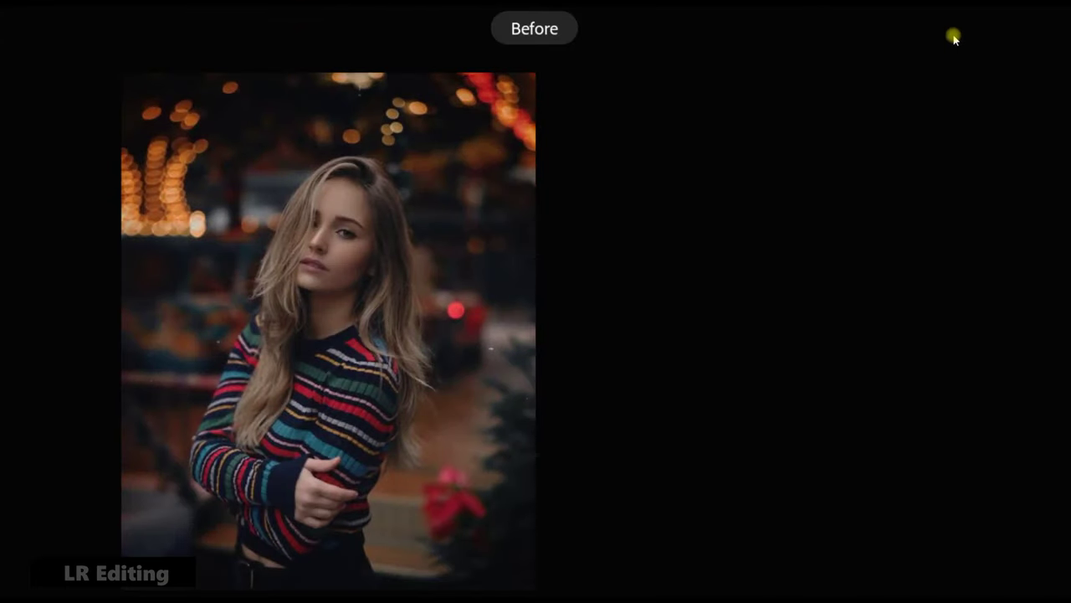
{"action": "left_click", "coordinate": [954, 38]}
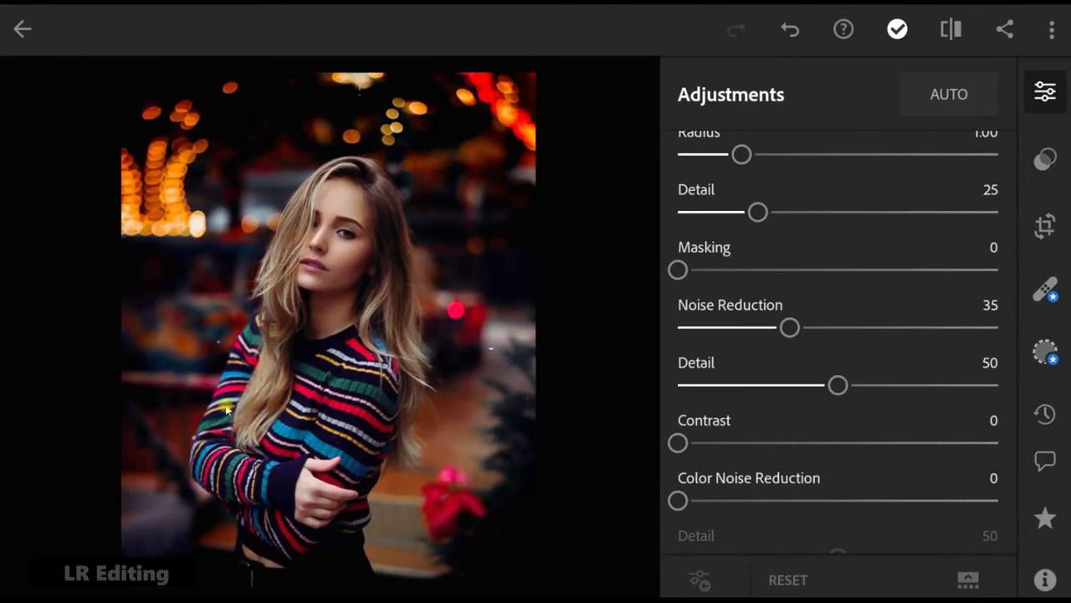
{"action": "left_click_drag", "start_coordinate": [207, 423], "coordinate": [339, 427]}
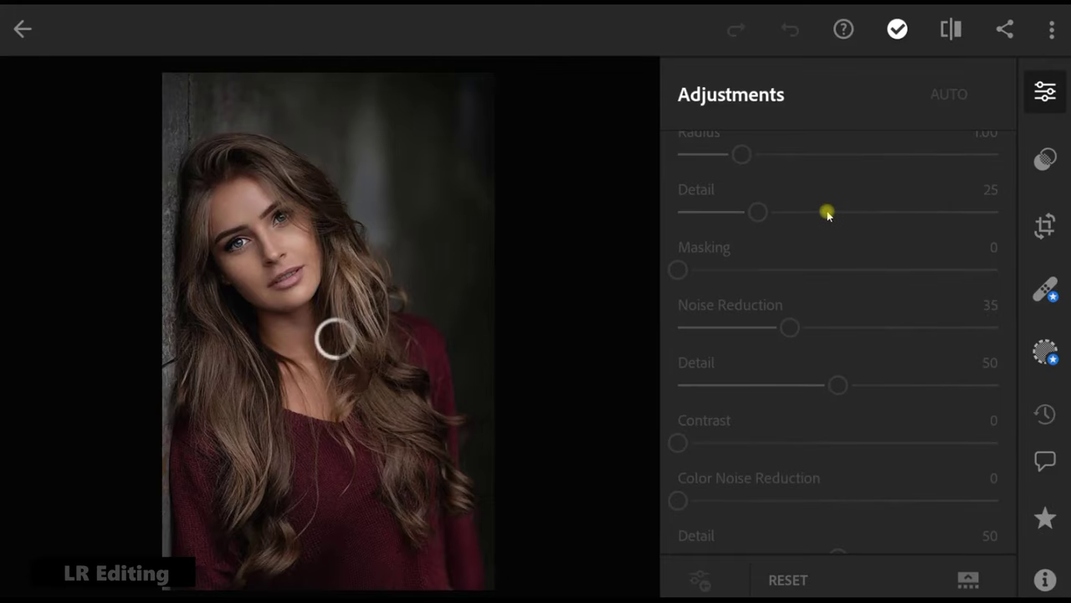
Paste the moody grade onto the burgundy-top portrait, check before/after, then advance to the ivy-framed hoodie portrait.
{"action": "left_click", "coordinate": [1051, 30]}
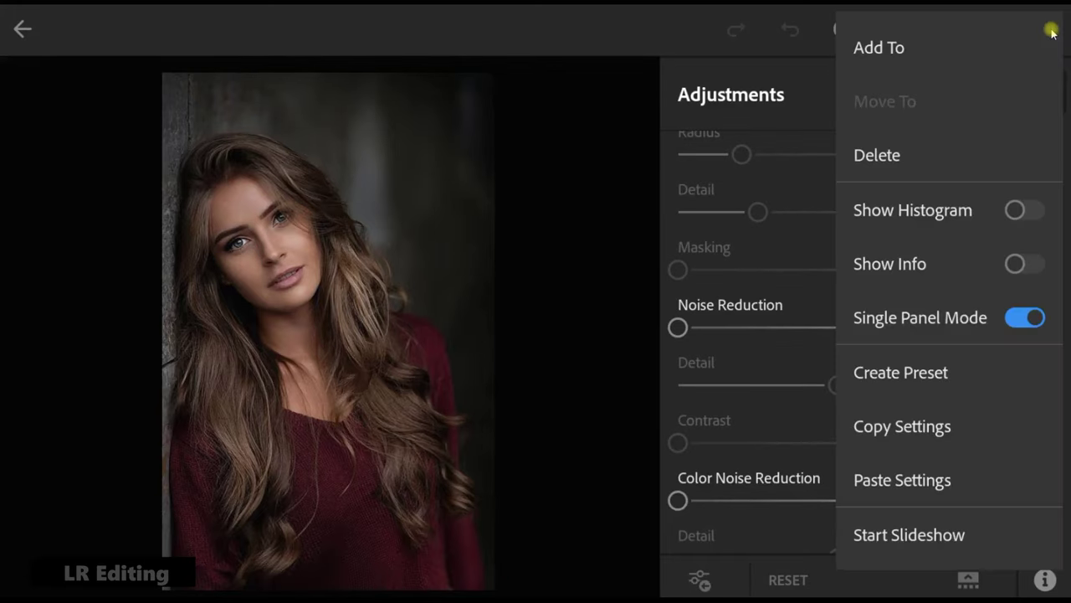
{"action": "left_click", "coordinate": [918, 480]}
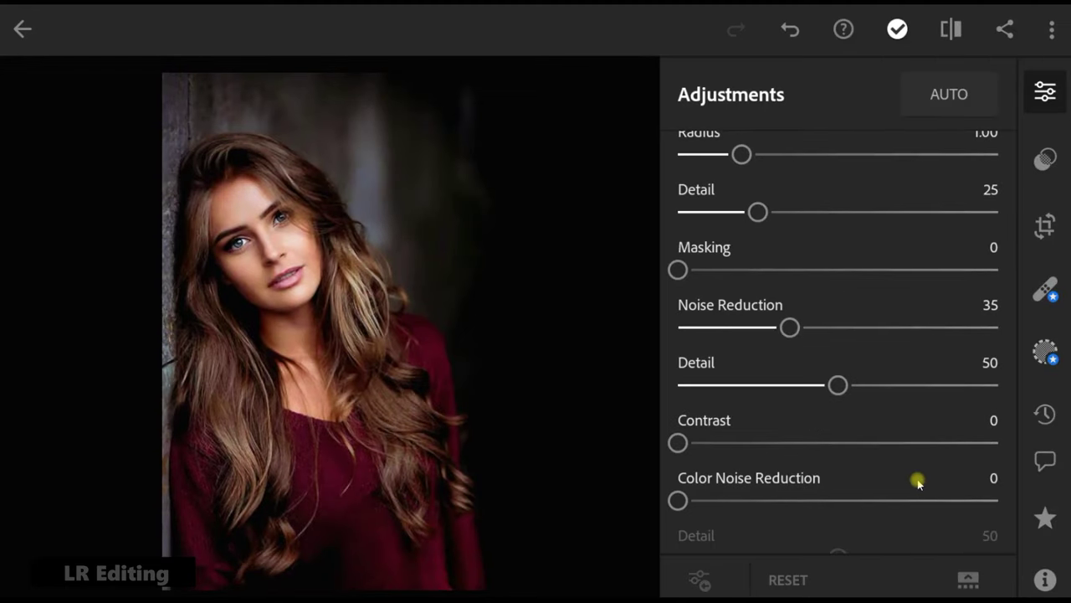
{"action": "left_click", "coordinate": [950, 30]}
{"action": "left_click", "coordinate": [950, 31]}
{"action": "left_click_drag", "start_coordinate": [251, 431], "coordinate": [631, 435]}
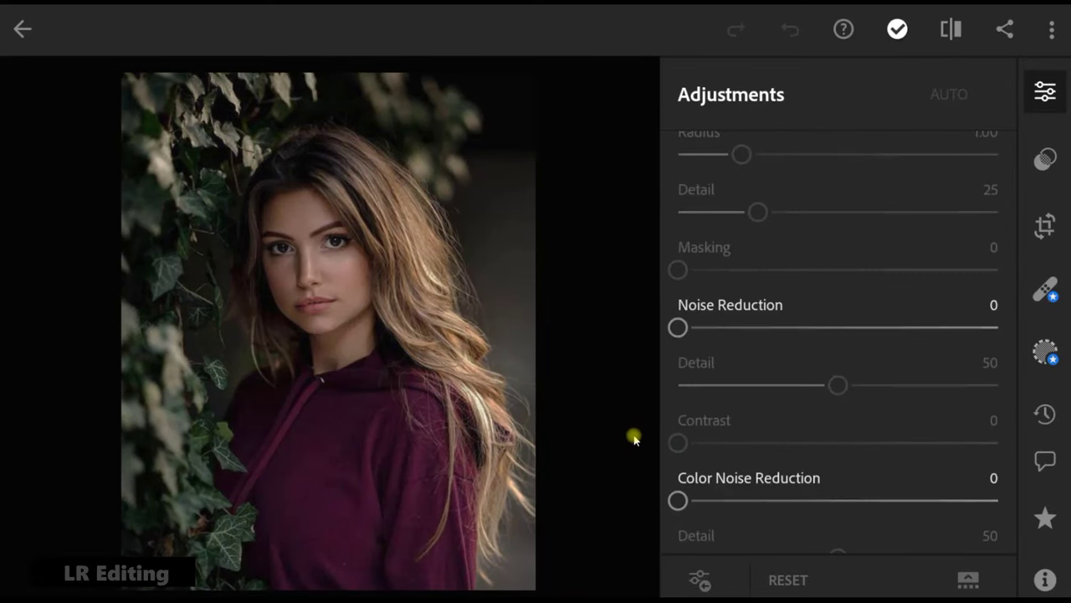
Paste the moody grade onto the ivy-framed hoodie portrait, compare before/after twice, then advance to the striped-dress portrait.
{"action": "left_click", "coordinate": [1047, 30]}
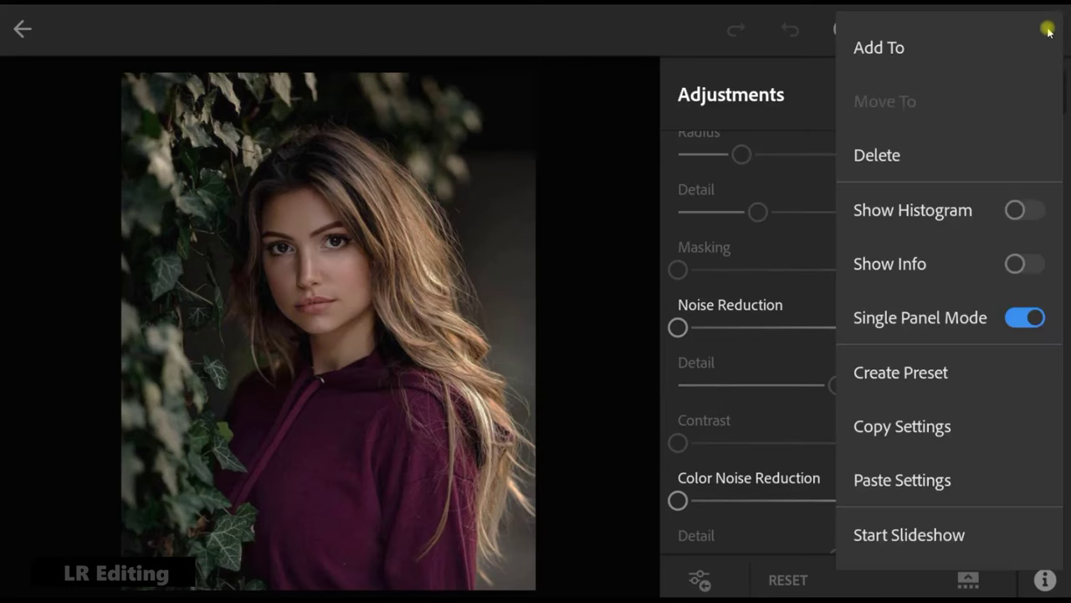
{"action": "left_click", "coordinate": [908, 481]}
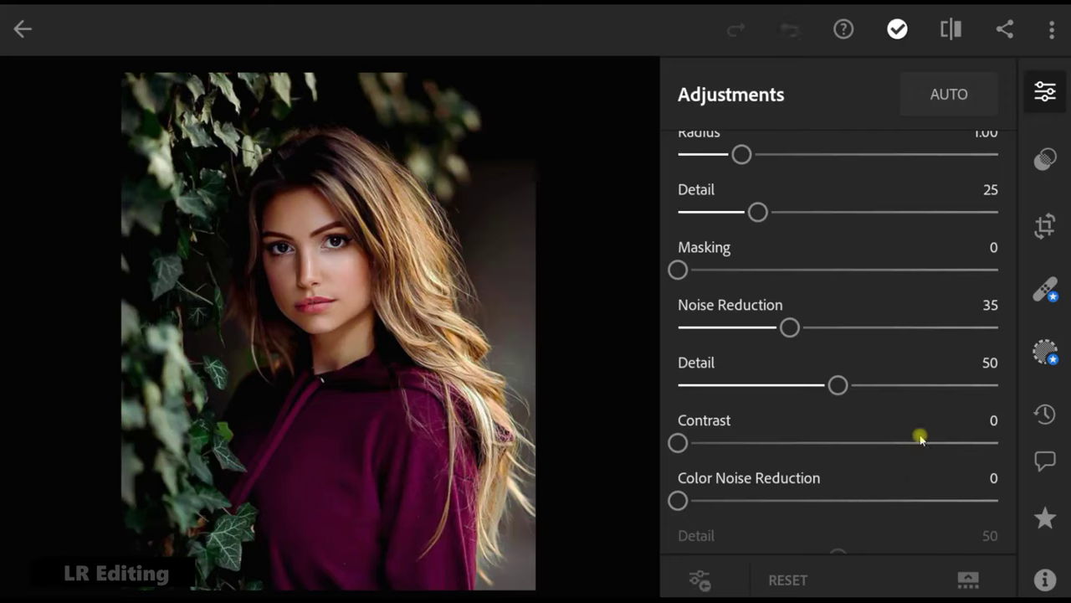
{"action": "left_click", "coordinate": [950, 29]}
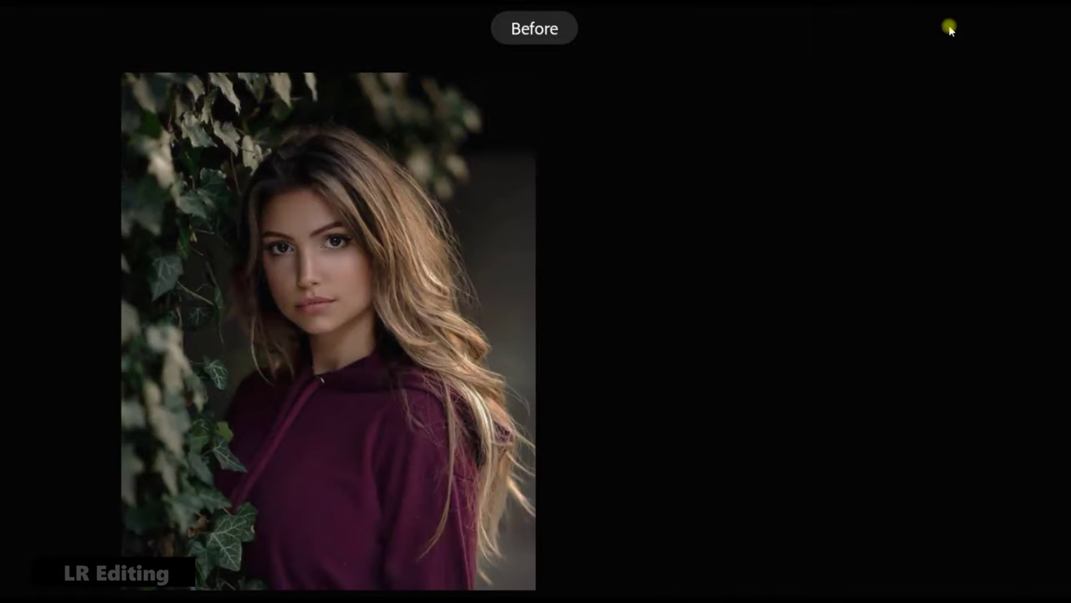
{"action": "left_click", "coordinate": [950, 29]}
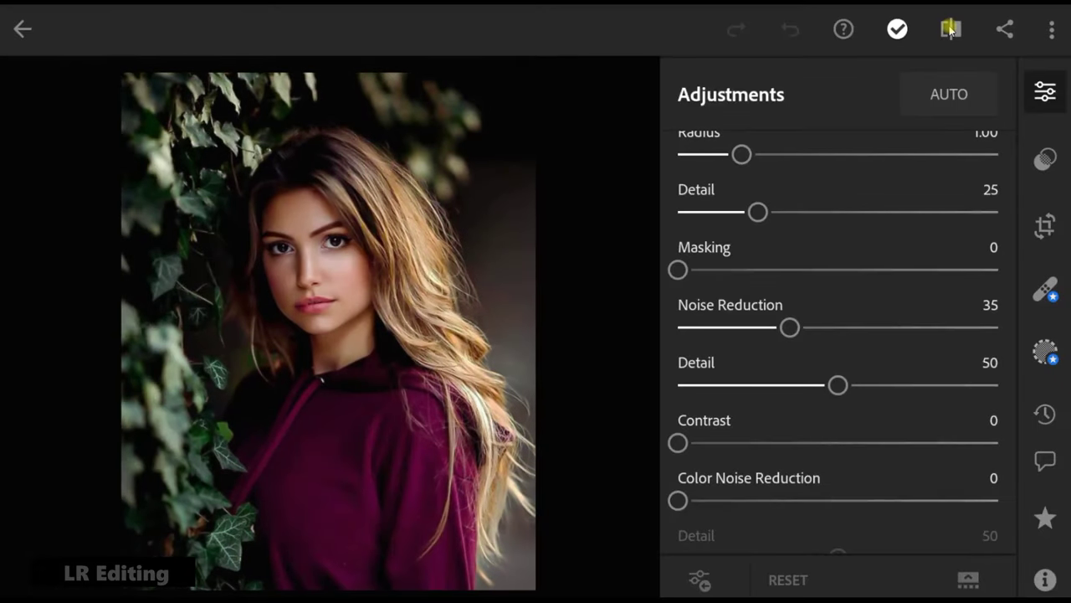
{"action": "left_click", "coordinate": [950, 30]}
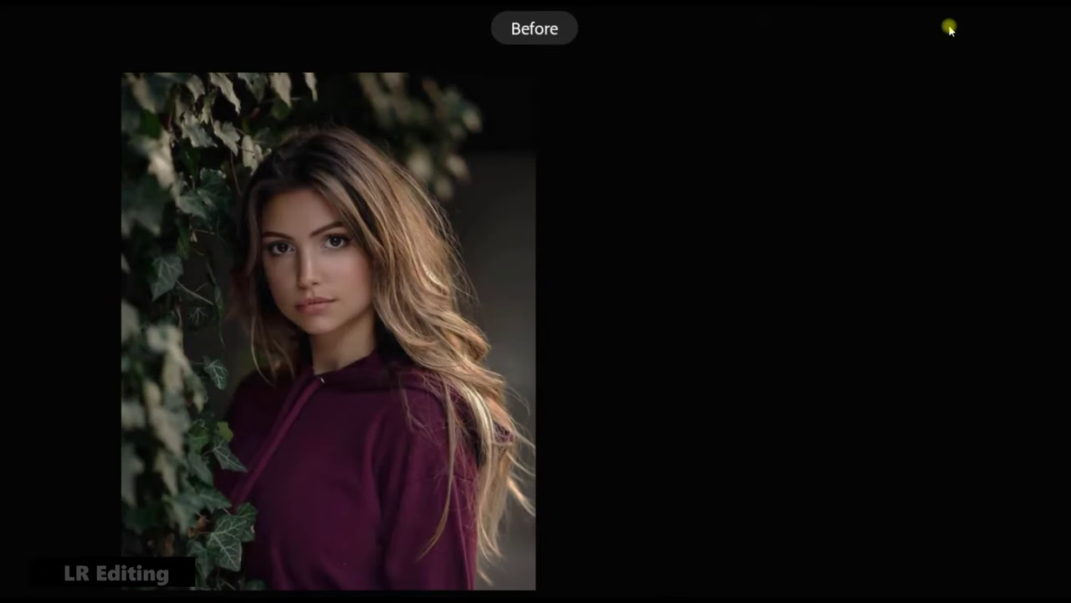
{"action": "left_click", "coordinate": [949, 29]}
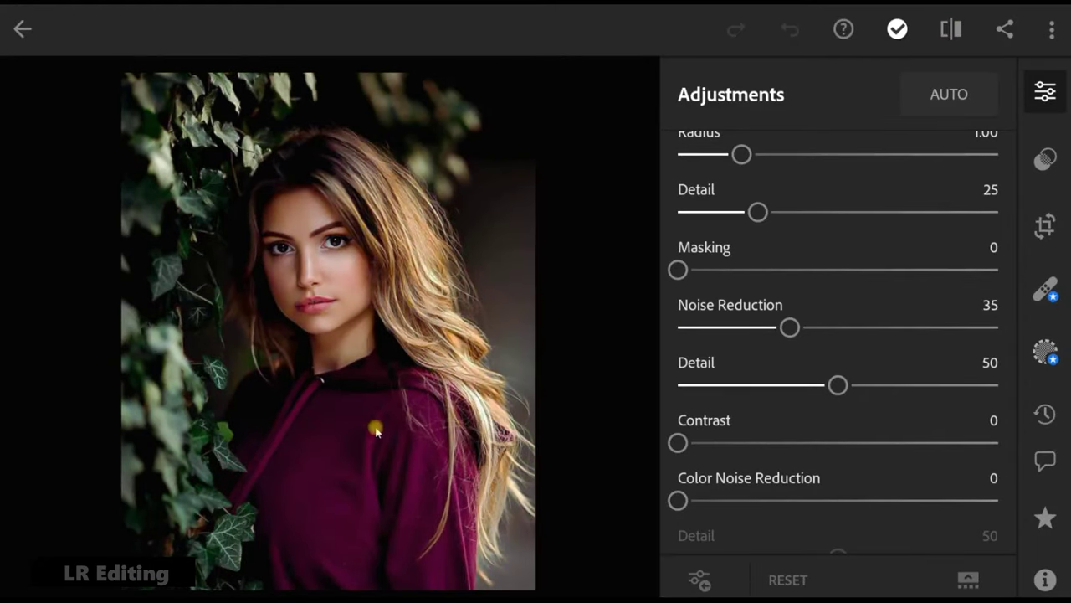
{"action": "left_click_drag", "start_coordinate": [376, 428], "coordinate": [640, 431]}
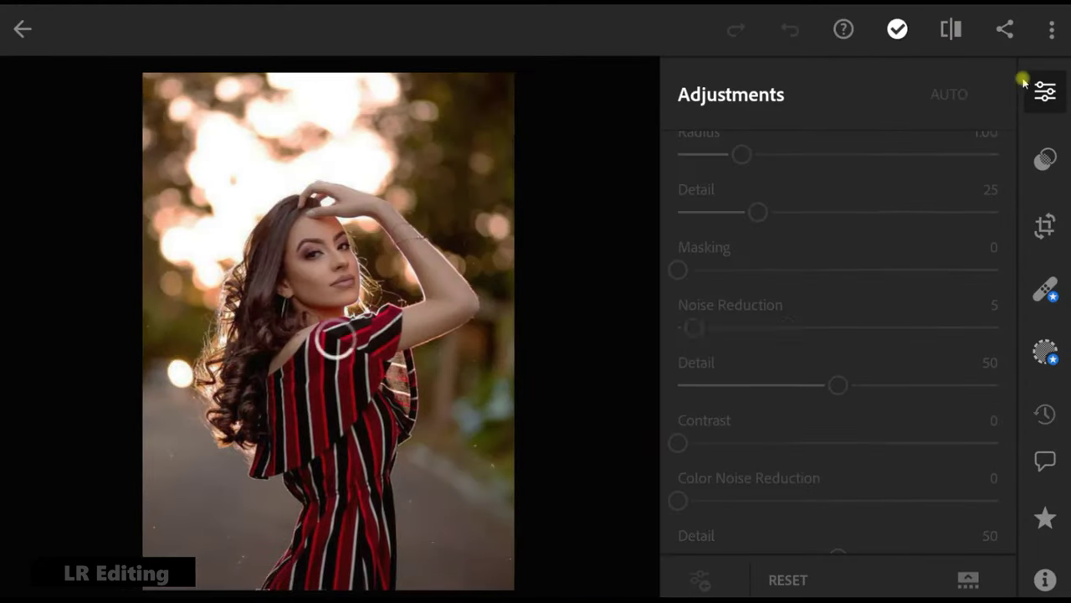
Paste the copied settings onto the red-striped dress portrait, giving Noise Reduction 35 and Detail 50.
{"action": "left_click", "coordinate": [1051, 31]}
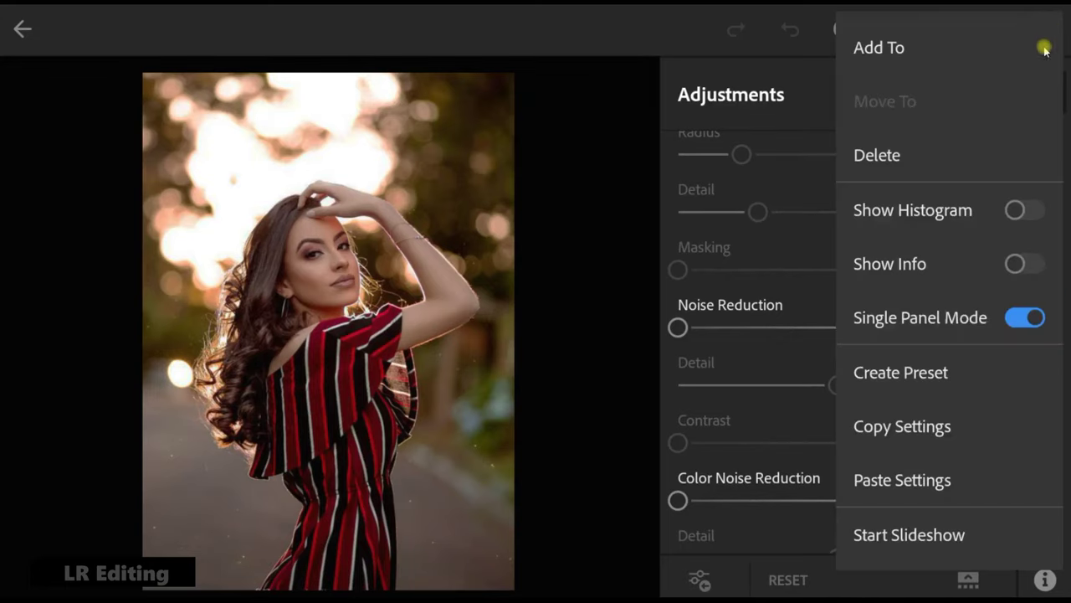
{"action": "left_click", "coordinate": [895, 481]}
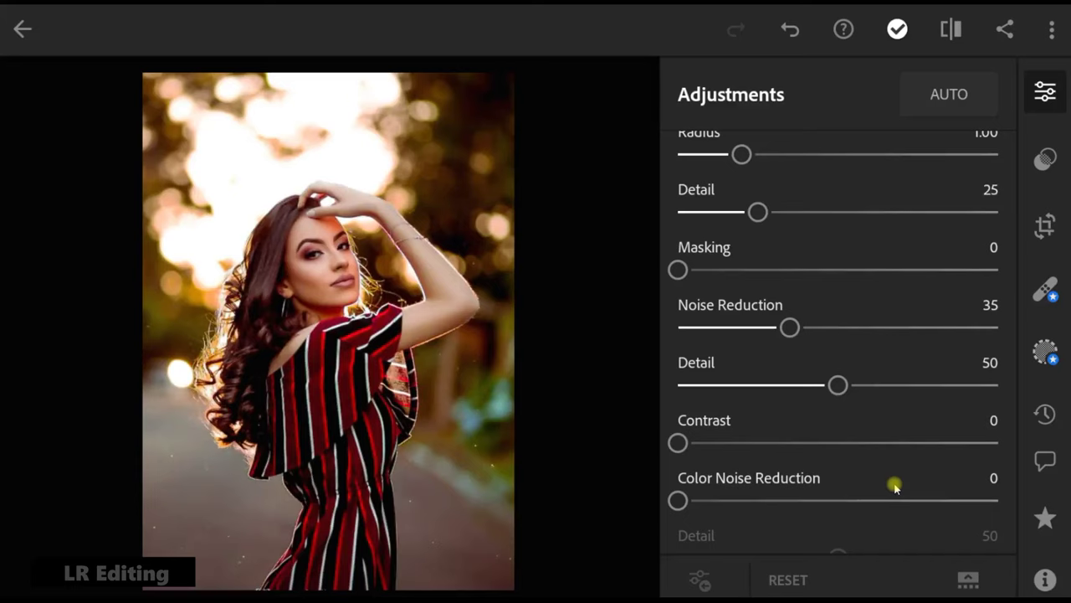